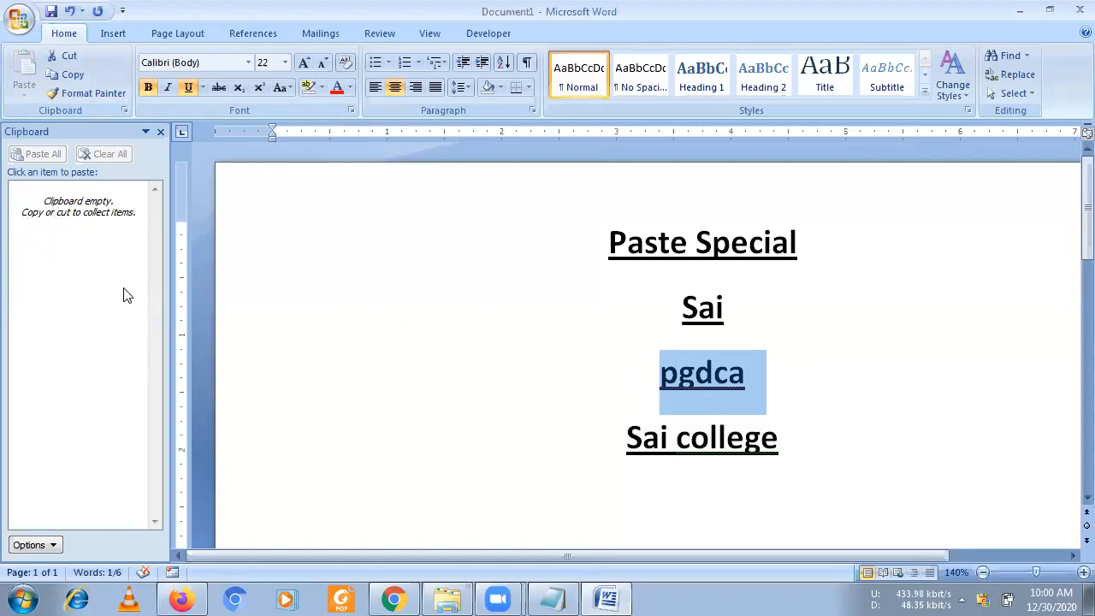
# - Copy the pgdca line and the Sai line above it to the Office Clipboard
pyautogui.hotkey('ctrl', 'c')
pyautogui.doubleClick(701, 307)
pyautogui.rightClick(702, 310)
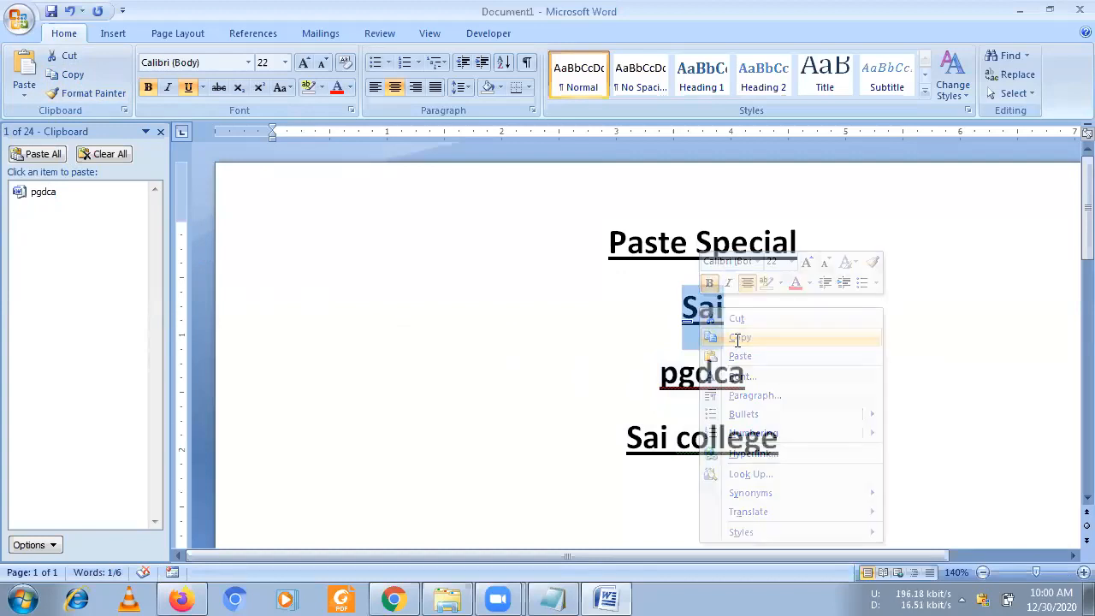
pyautogui.click(737, 339)
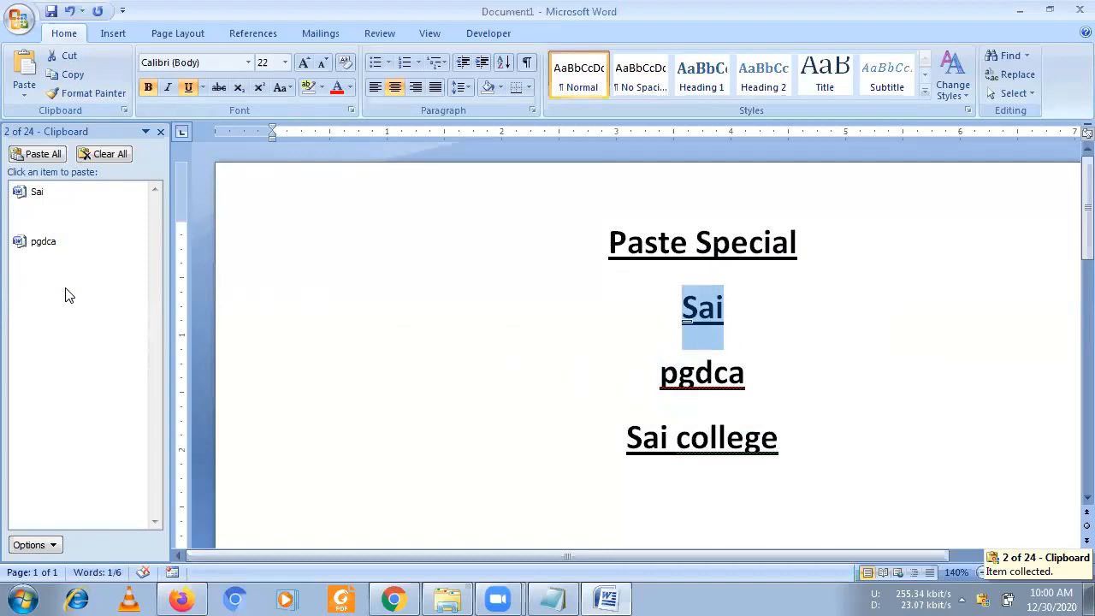
# - Paste the last copied item, Sai, on a new line below Sai college
pyautogui.click(672, 491)
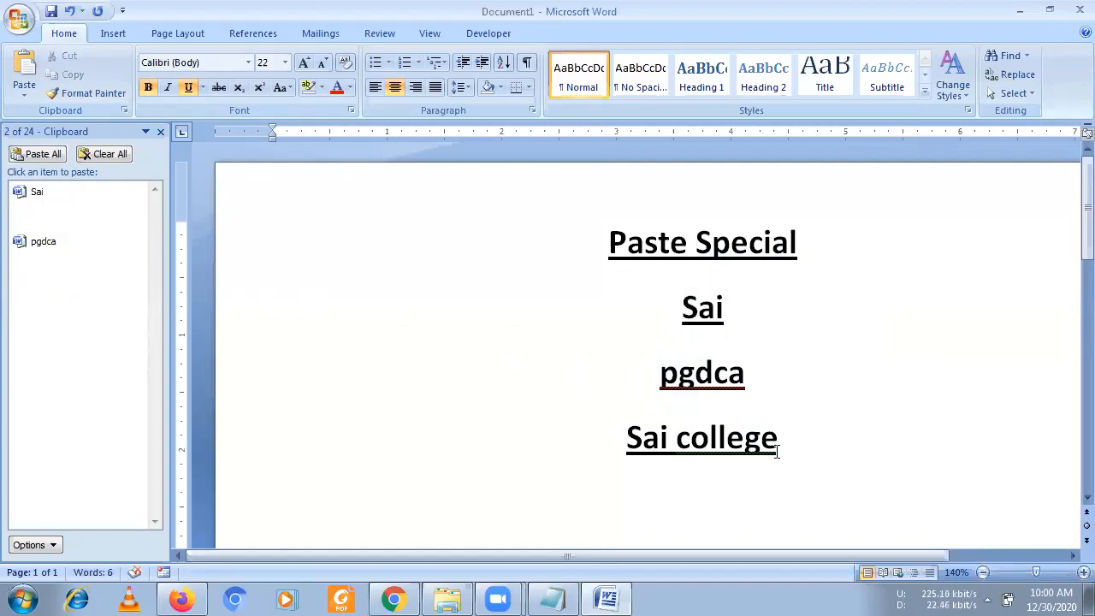
pyautogui.press('Return')
pyautogui.rightClick(726, 508)
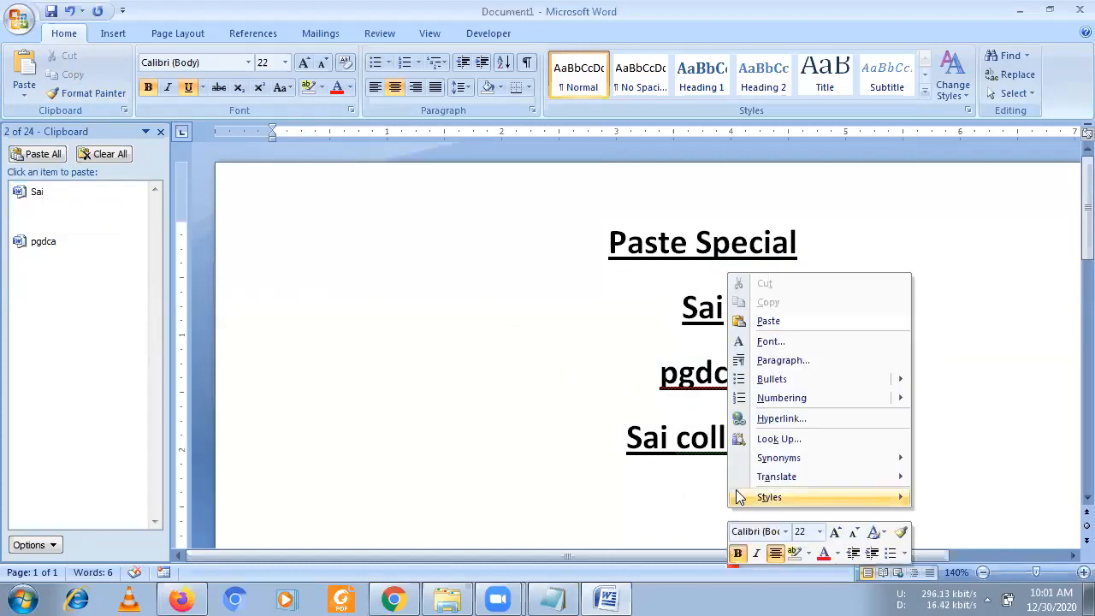
pyautogui.click(772, 319)
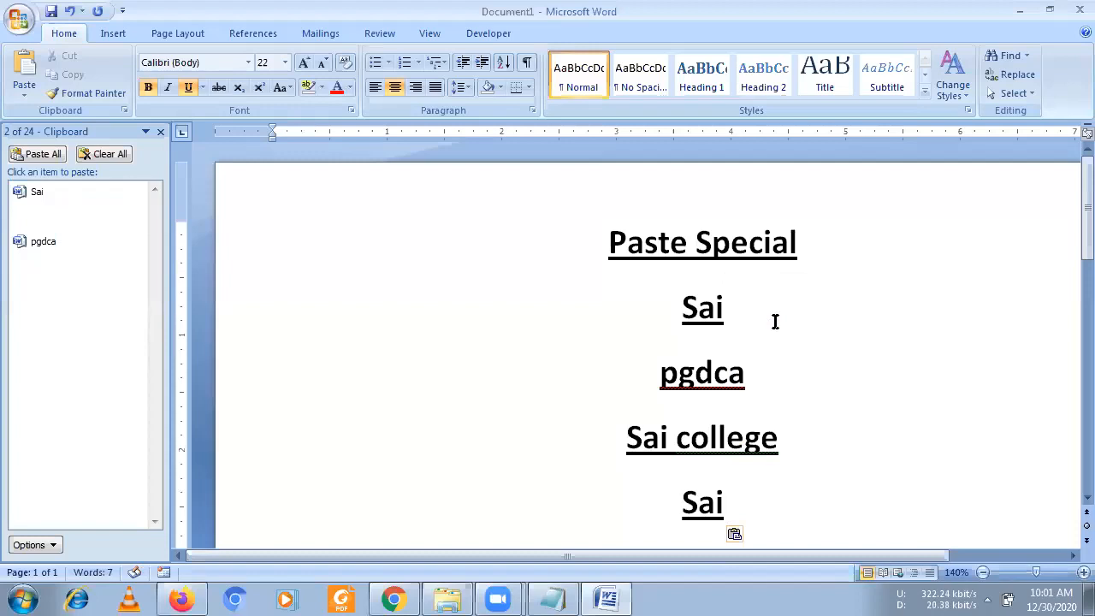
# - Replace the pasted Sai below Sai college with the pgdca item from the Office Clipboard
pyautogui.moveTo(727, 500); pyautogui.dragTo(666, 494)
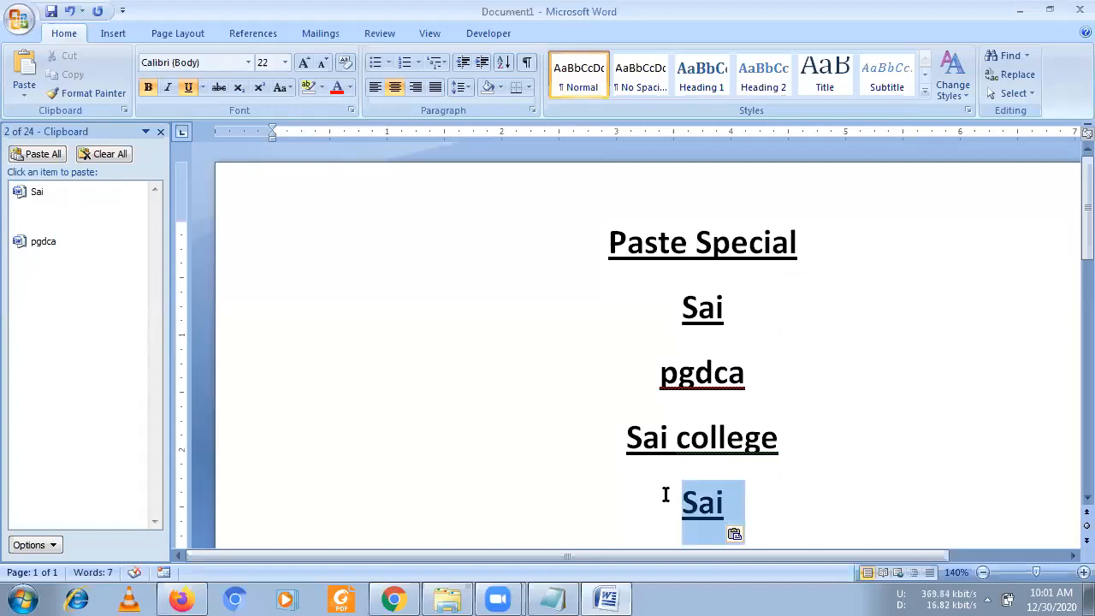
pyautogui.click(48, 241)
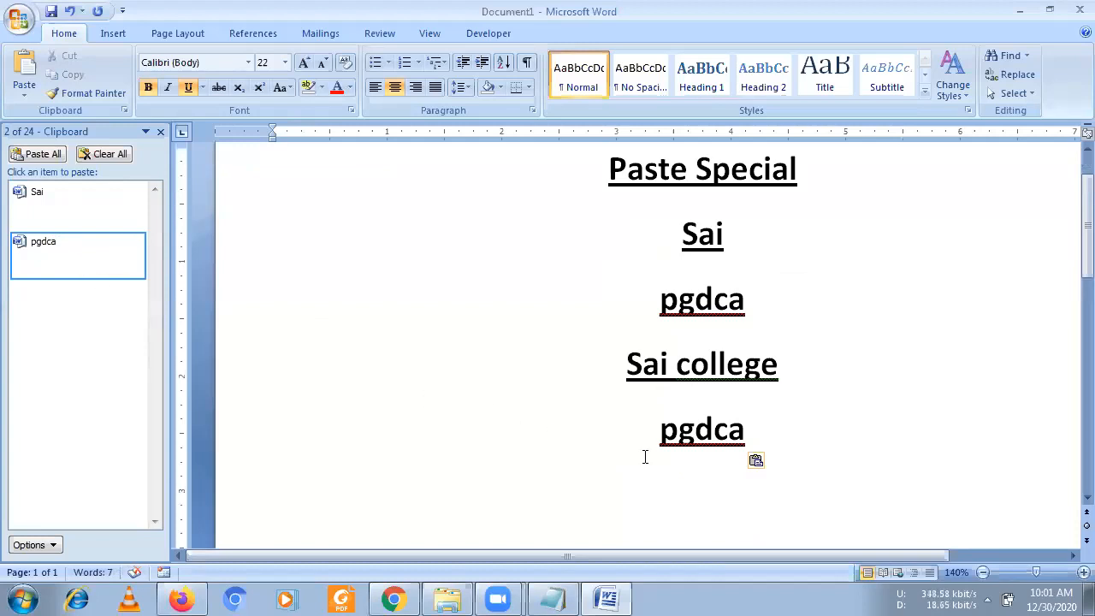
pyautogui.scroll(1, 657, 462)
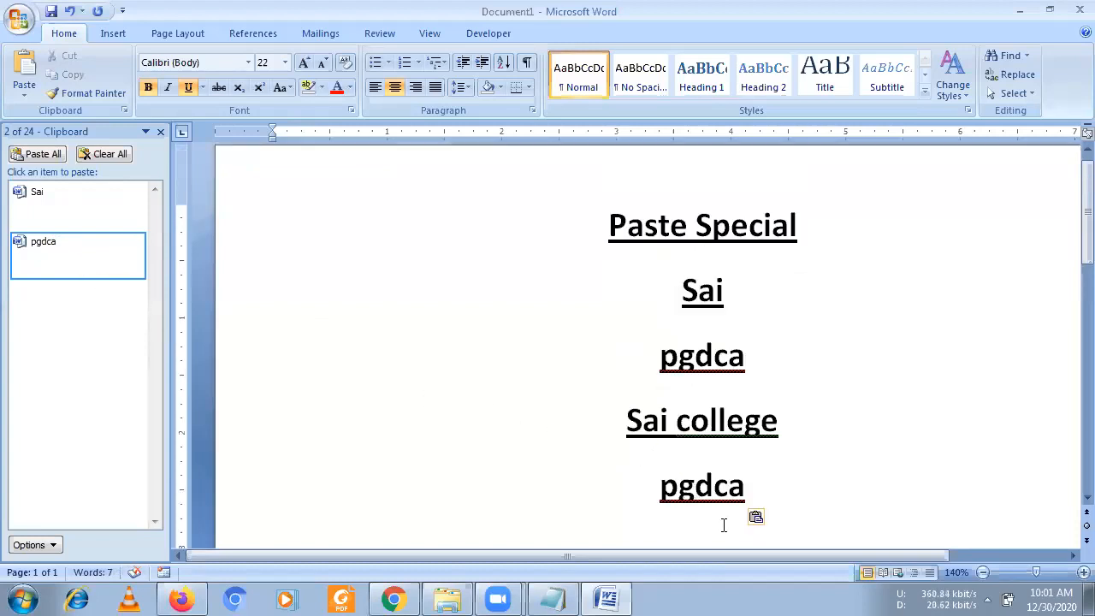
# - Delete the pasted pgdca line below Sai college and the original pgdca text under Sai
pyautogui.doubleClick(639, 487)
pyautogui.press('Delete')
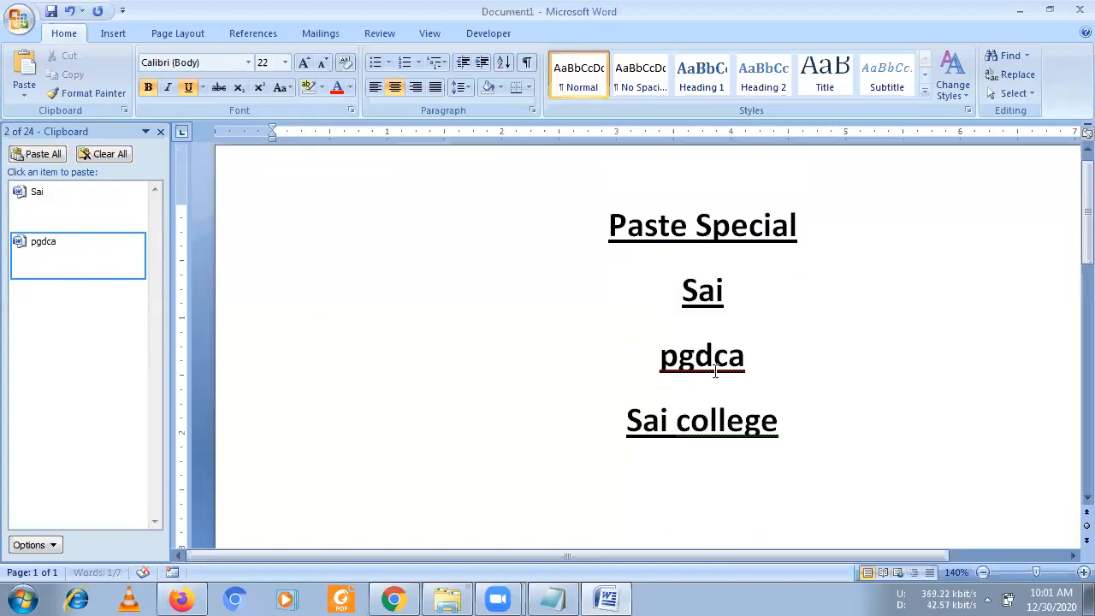
pyautogui.moveTo(743, 304); pyautogui.dragTo(765, 367)
pyautogui.press('Delete')
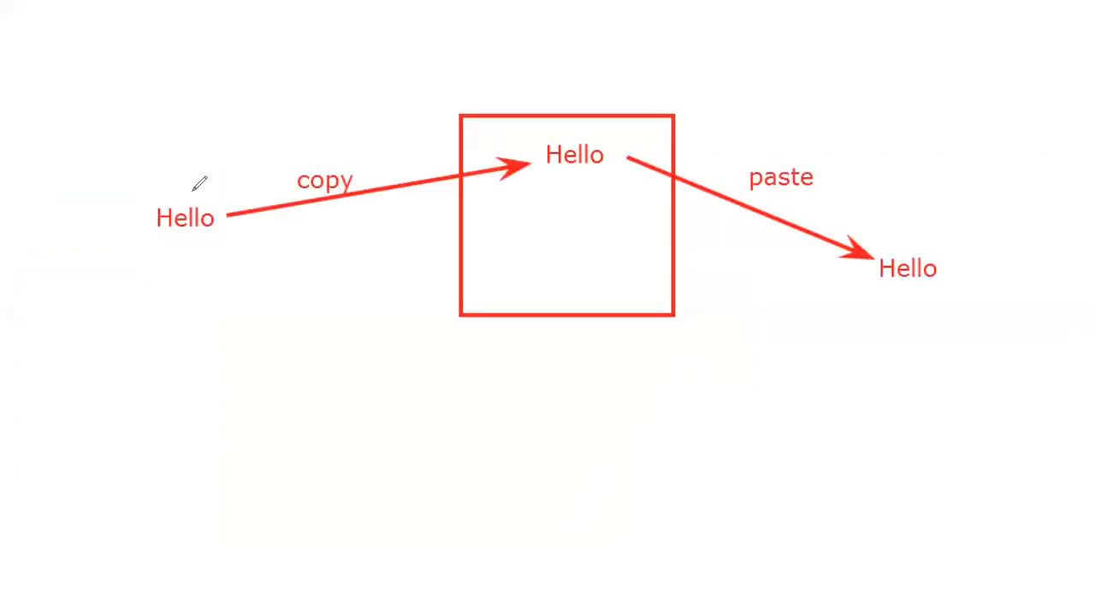
# - Circle and cross out the source Hello in the copy-paste diagram, underline the boxed Hello, and erase the markings
pyautogui.moveTo(195, 190)
pyautogui.mouseDown()
pyautogui.moveTo(224, 195)
pyautogui.moveTo(202, 190)
pyautogui.mouseUp()
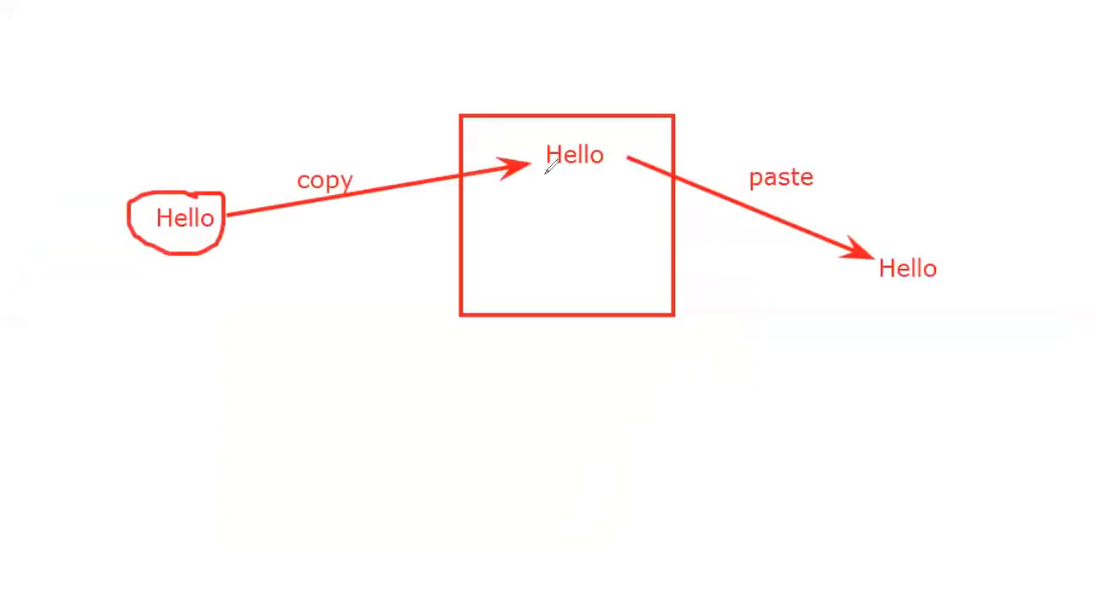
pyautogui.moveTo(540, 179); pyautogui.dragTo(619, 179)
pyautogui.moveTo(149, 159); pyautogui.dragTo(233, 238)
pyautogui.moveTo(217, 165); pyautogui.dragTo(174, 243)
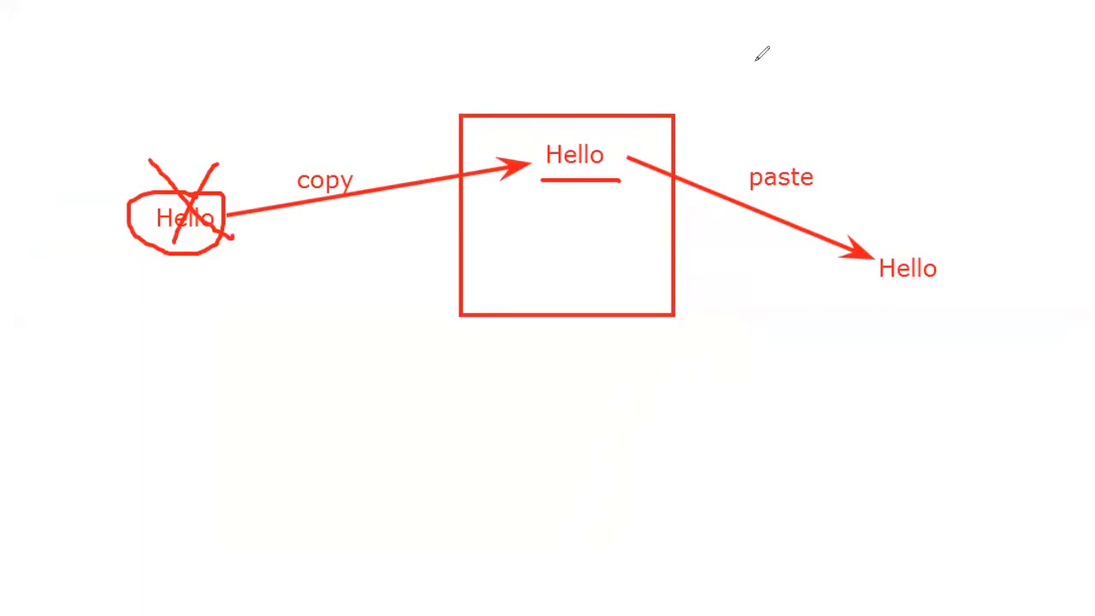
pyautogui.press('e')
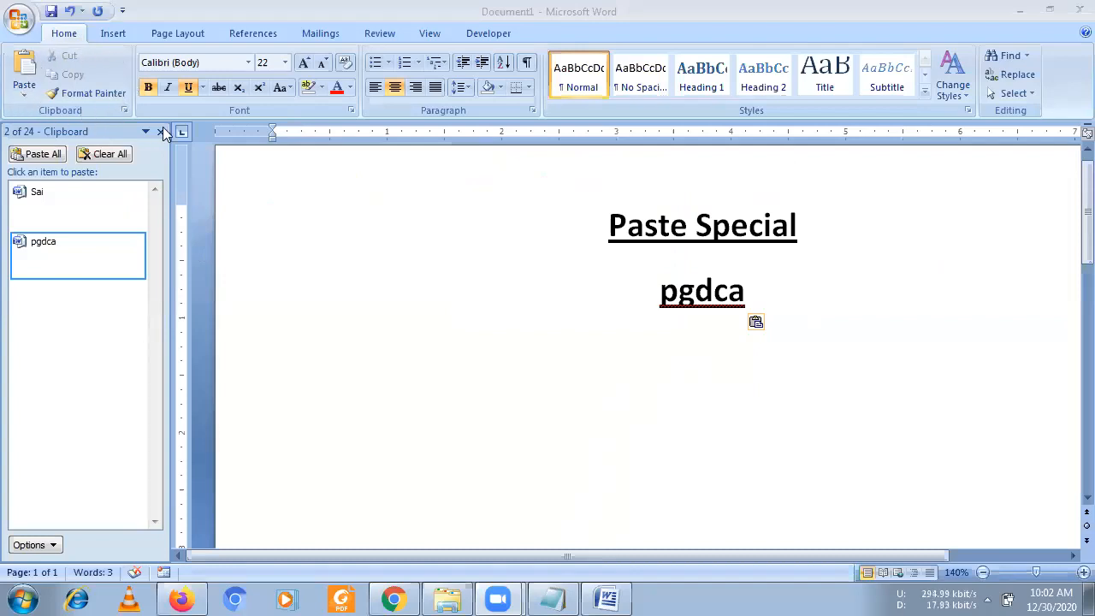
# - Hide the Office Clipboard pane and write "Copy Paste" and "Cut Paste" on two lines under the Paste Special heading
pyautogui.click(124, 112)
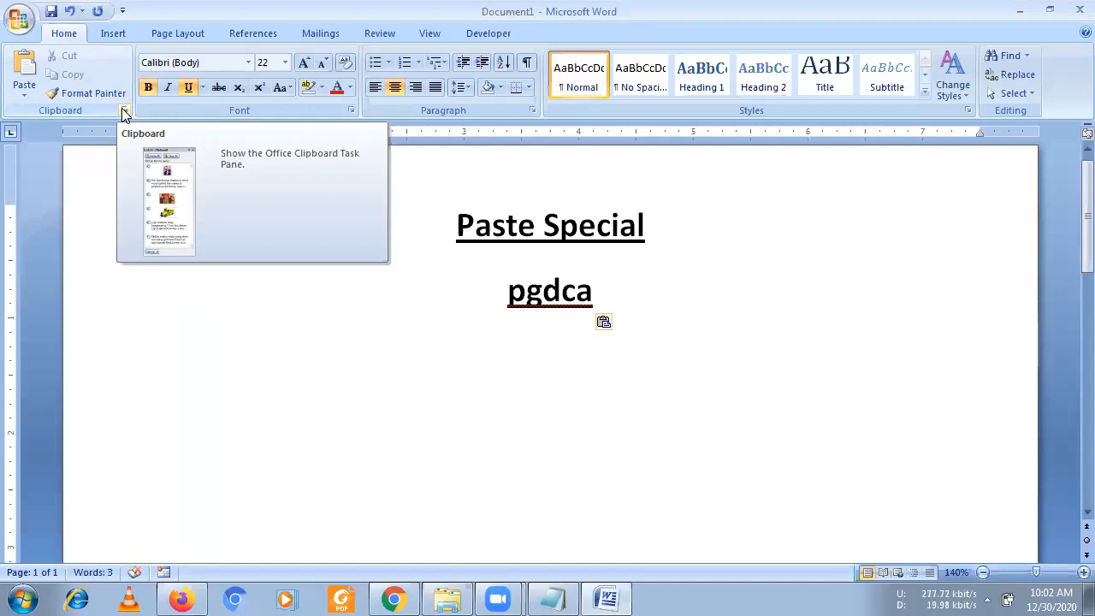
pyautogui.click(124, 111)
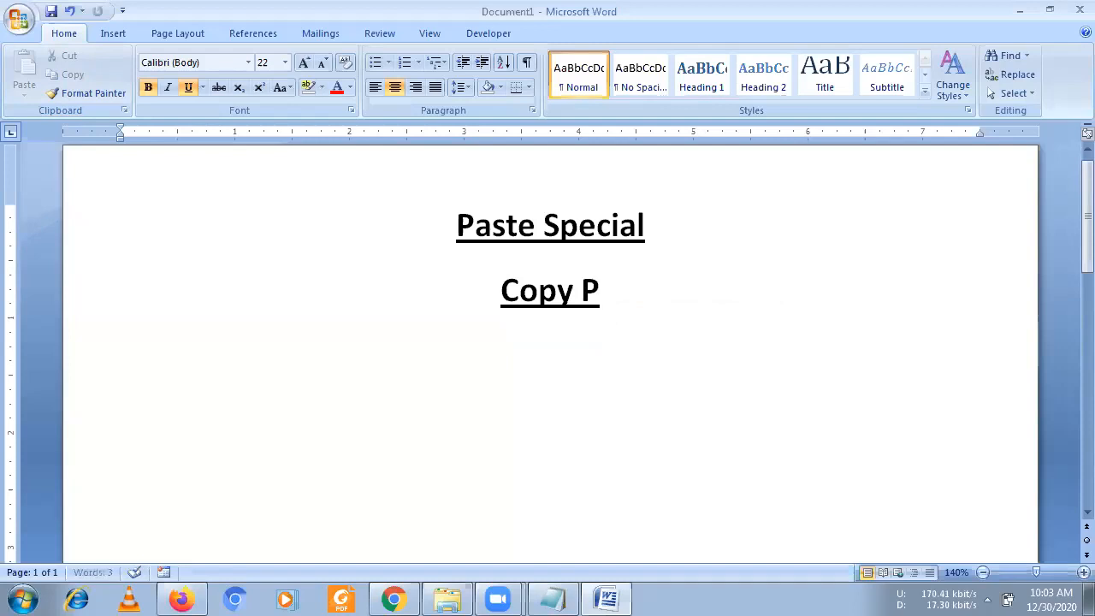
pyautogui.write('aste')
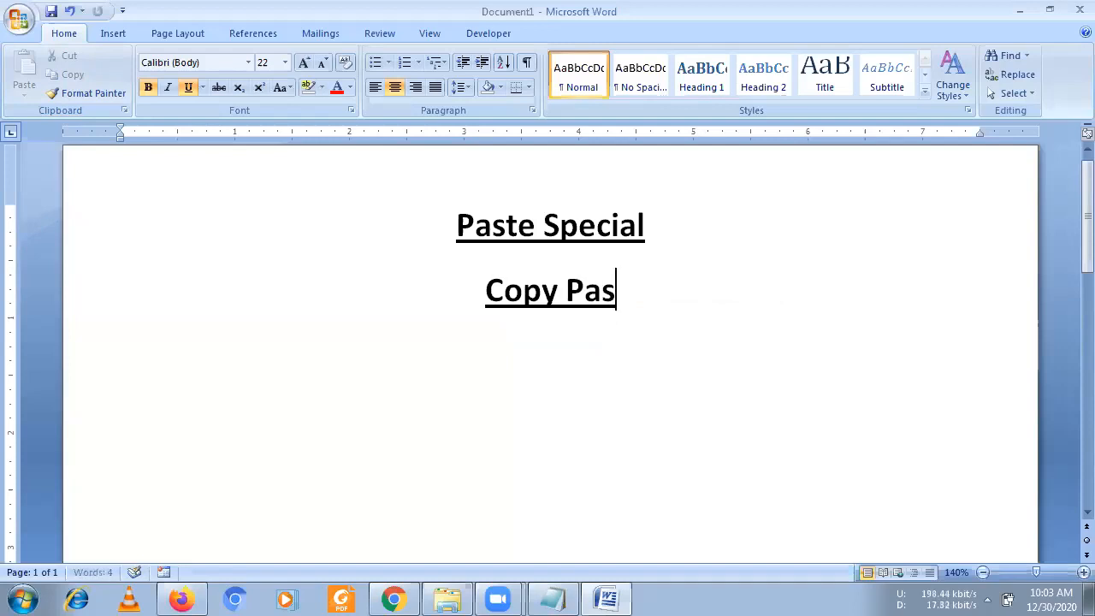
pyautogui.press('Return')
pyautogui.write('Cut Paste')
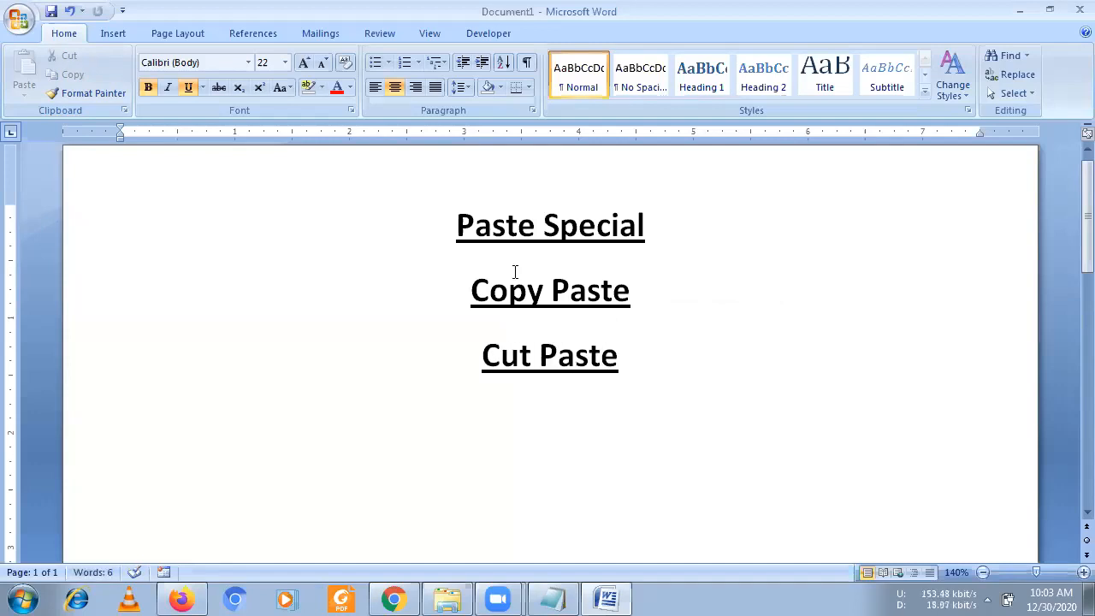
# - Remove the underline and bold formatting from the Copy Paste and Cut Paste lines
pyautogui.moveTo(471, 291); pyautogui.dragTo(617, 355)
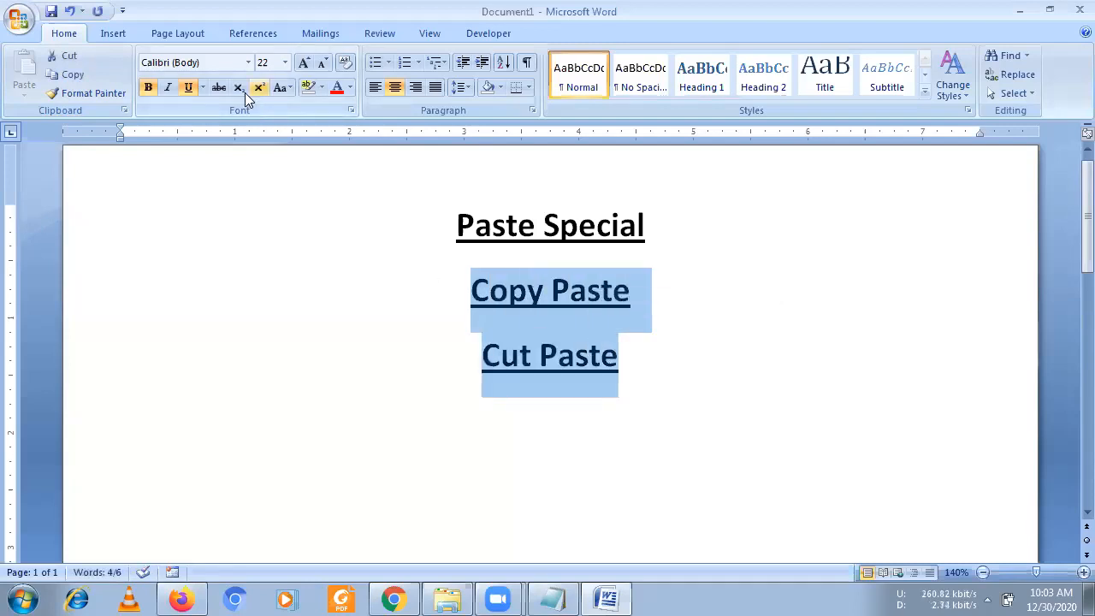
pyautogui.click(187, 87)
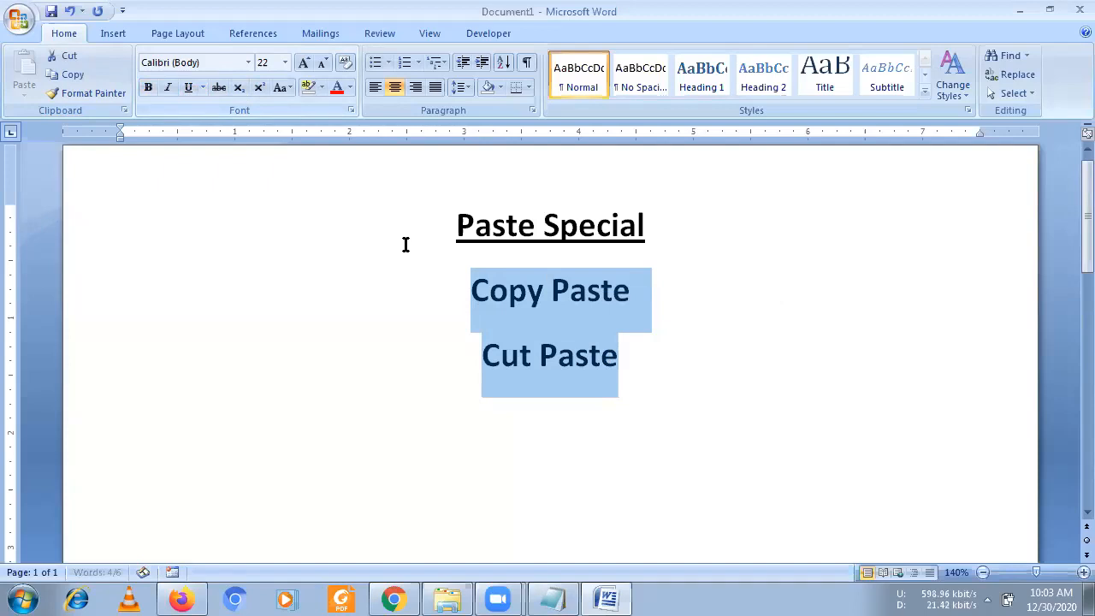
pyautogui.hotkey('ctrl', 'b')
# - Insert "->" before the word Paste in both the Copy Paste and Cut Paste lines
pyautogui.click(552, 289)
pyautogui.write('-')
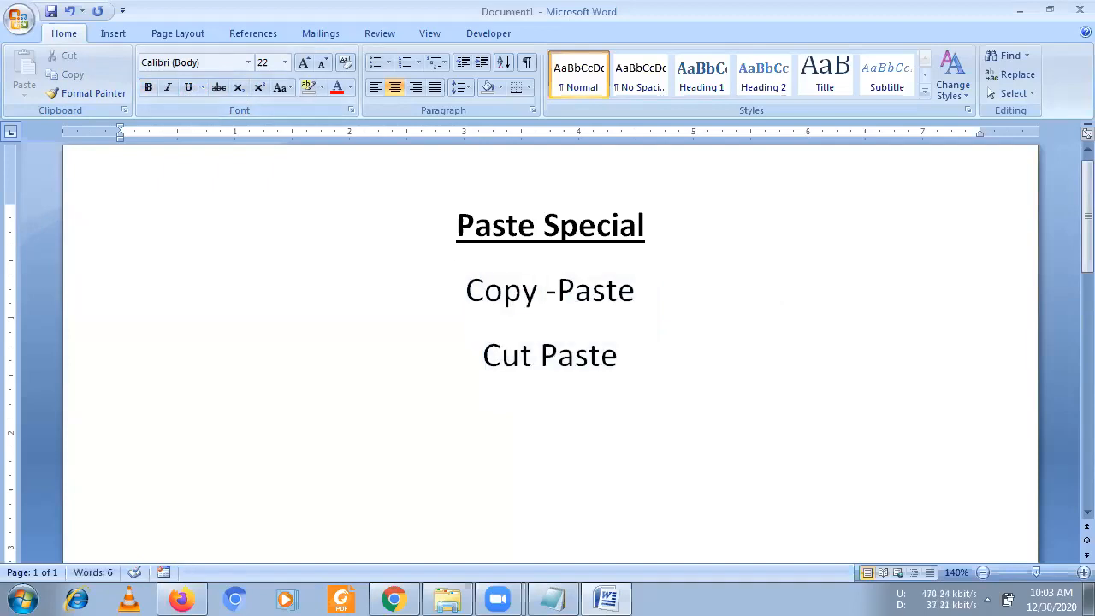
pyautogui.write('>')
pyautogui.click(539, 355)
pyautogui.write('->')
pyautogui.tripleClick(604, 292)
pyautogui.tripleClick(607, 356)
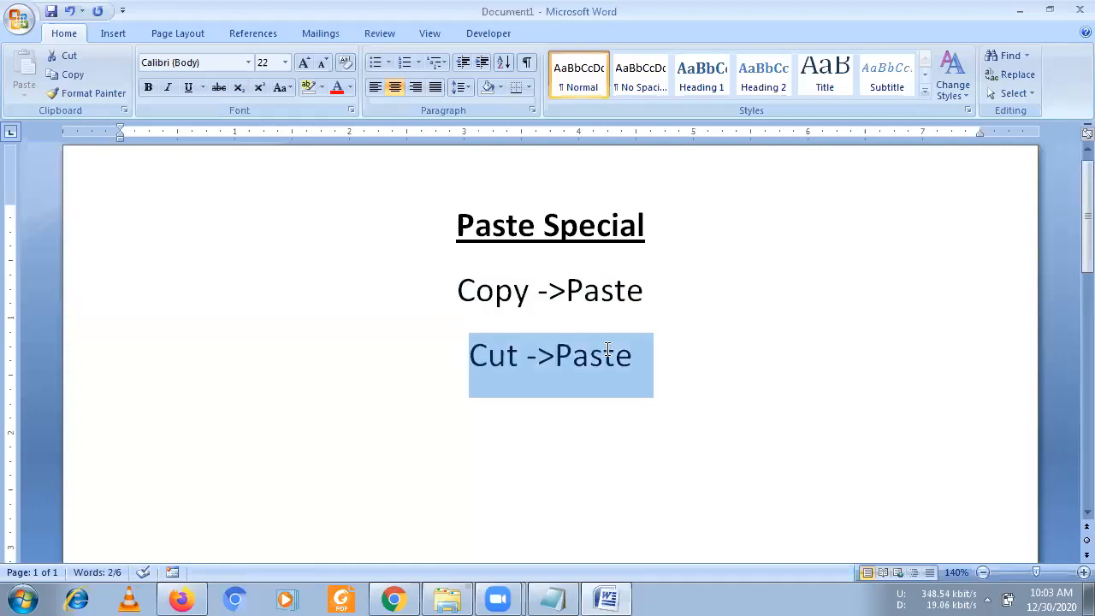
pyautogui.click(591, 412)
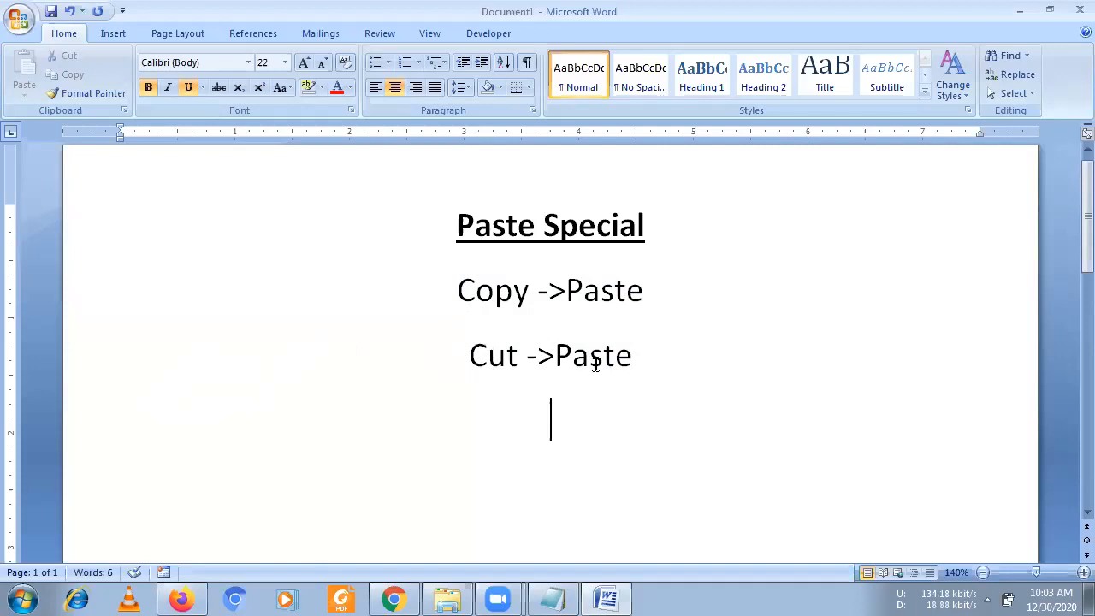
pyautogui.moveTo(642, 362); pyautogui.dragTo(437, 295)
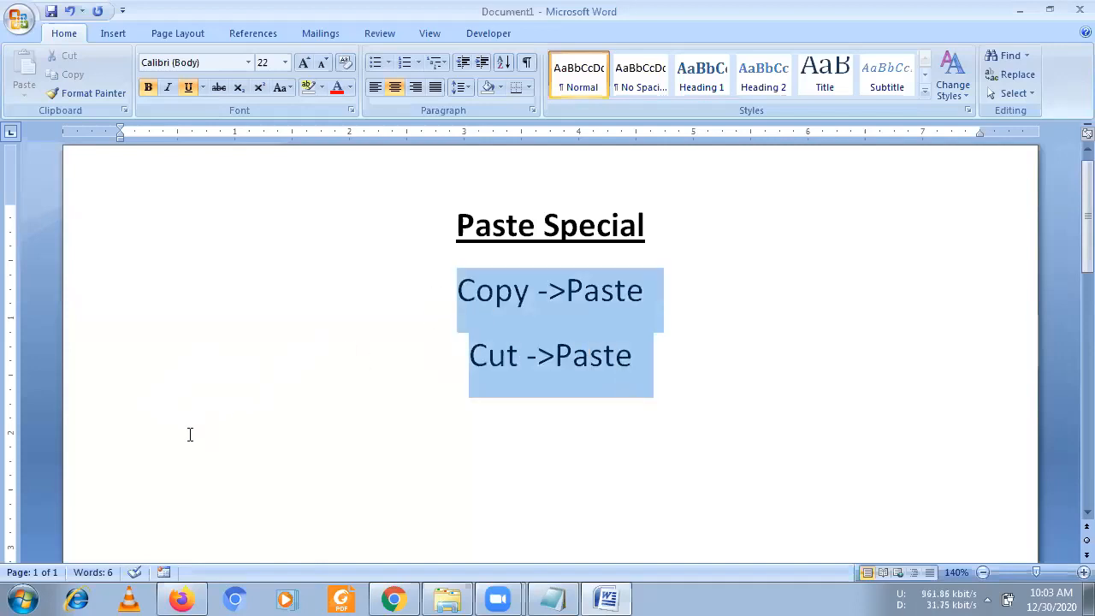
# - Generate sample text with =rand(10,4) in a left-aligned paragraph at font size 14 below the Cut ->Paste line
pyautogui.click(162, 418)
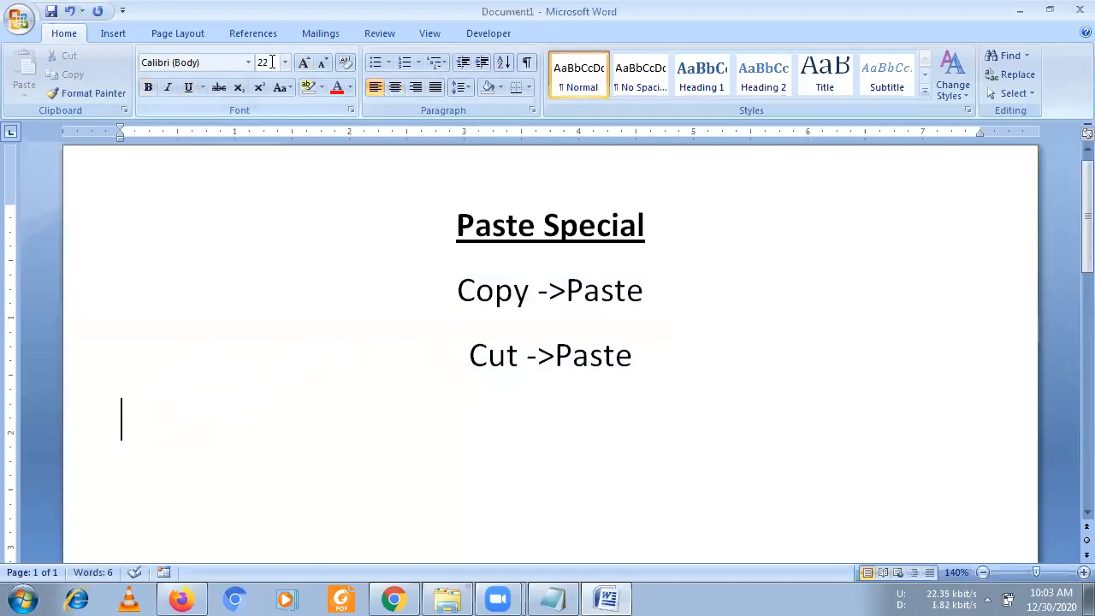
pyautogui.write('14')
pyautogui.press('Return')
pyautogui.write('=rand(10')
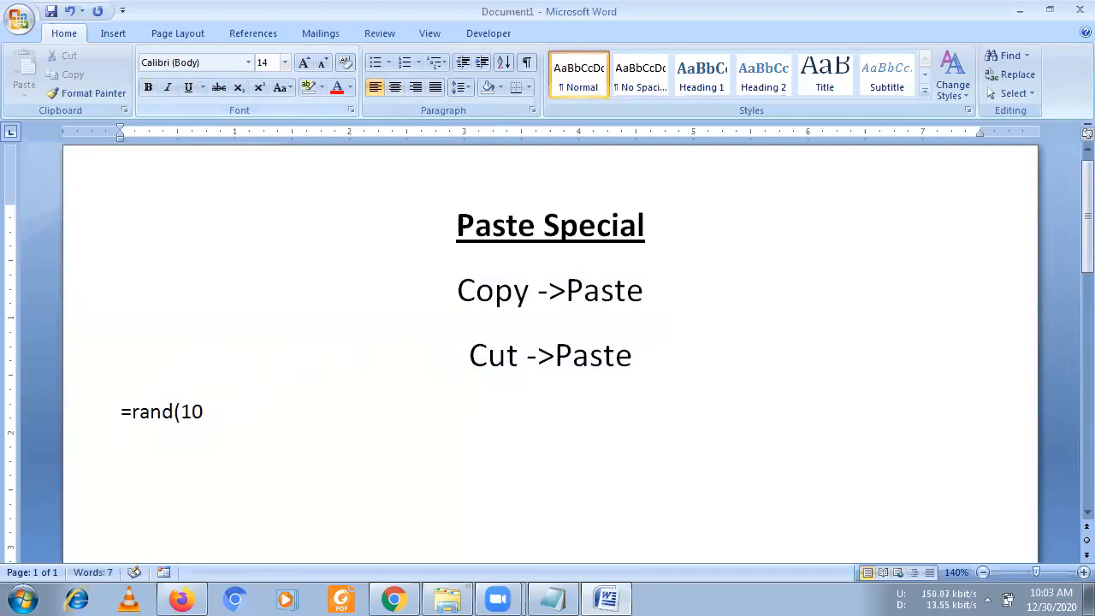
pyautogui.write(',4)')
pyautogui.press('Return')
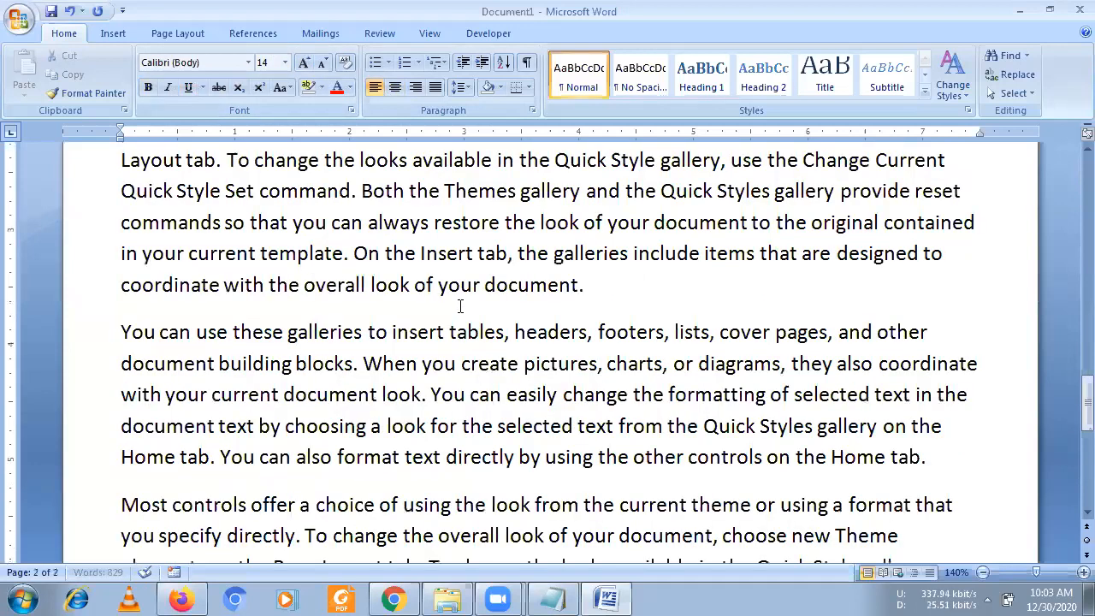
# - Format the word "document" in the first sentence of the sample text as red, bold and size 18
pyautogui.scroll(15, 462, 307)
pyautogui.moveTo(235, 290); pyautogui.dragTo(328, 291)
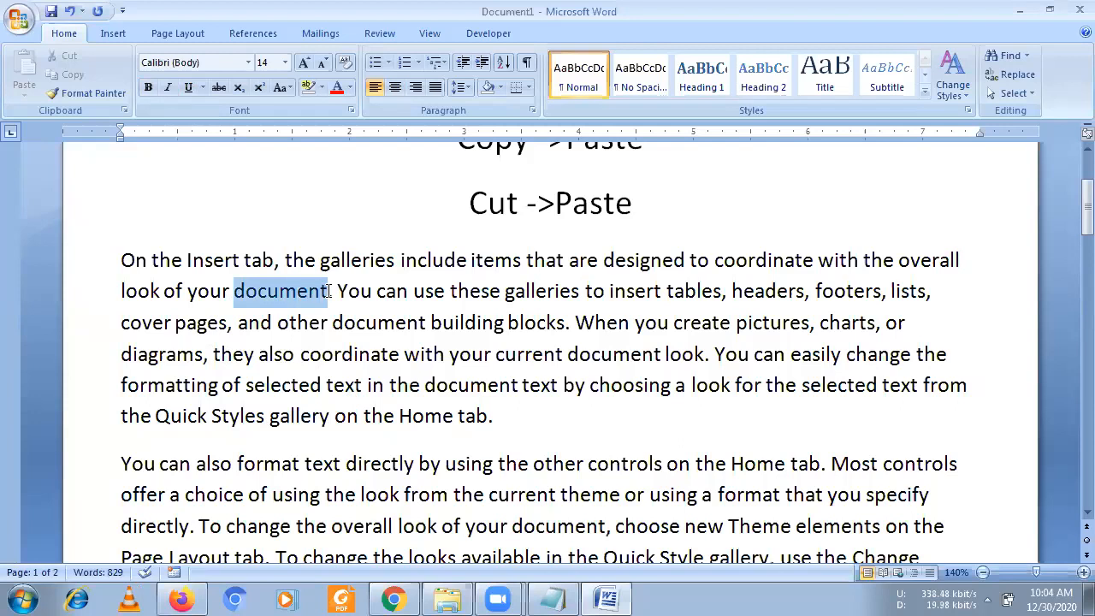
pyautogui.click(350, 88)
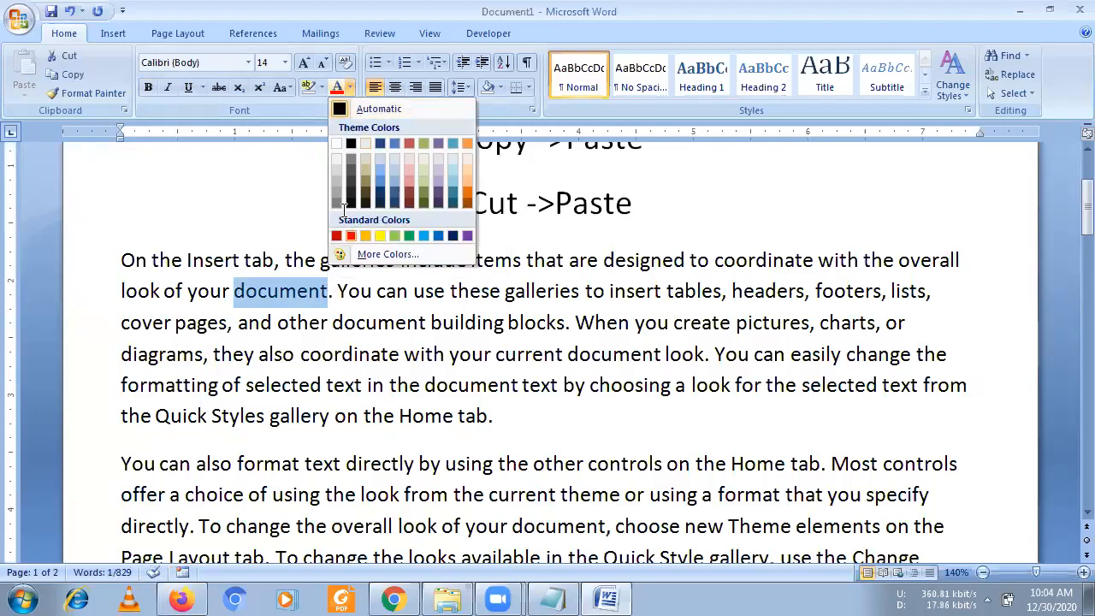
pyautogui.click(351, 235)
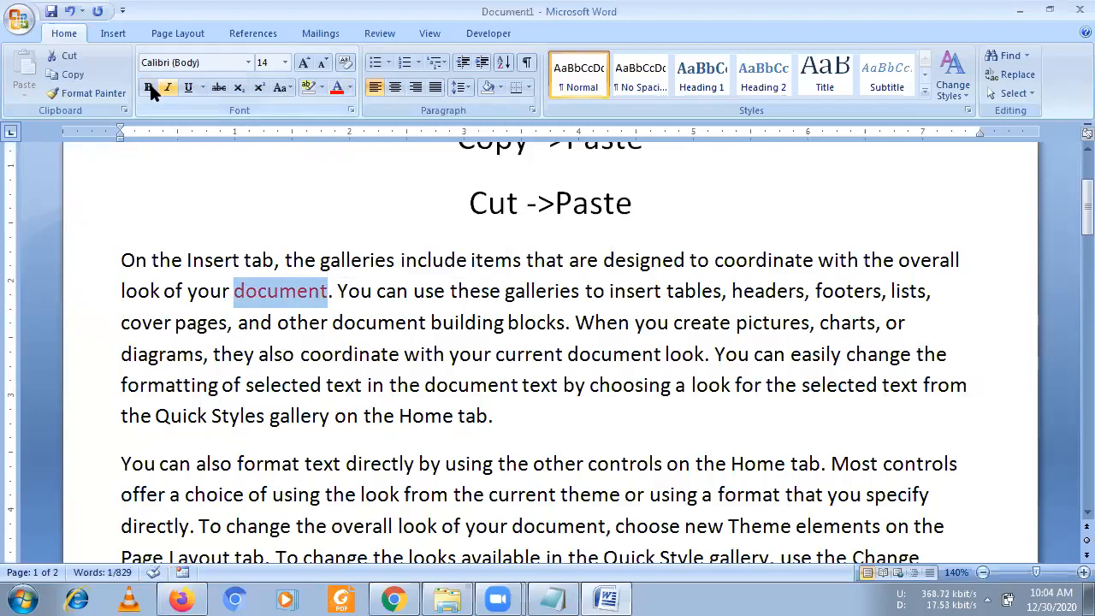
pyautogui.doubleClick(306, 64)
# - Copy the red word "document" and paste it before "current" and before "formatting" in the first paragraph
pyautogui.click(240, 293)
pyautogui.moveTo(240, 293); pyautogui.dragTo(317, 300)
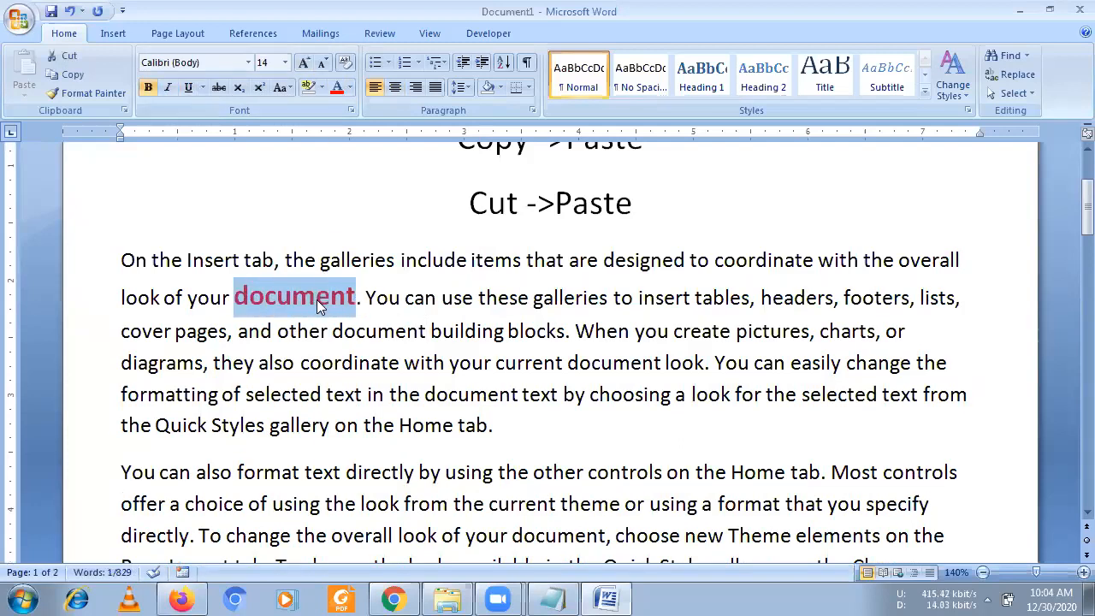
pyautogui.rightClick(318, 305)
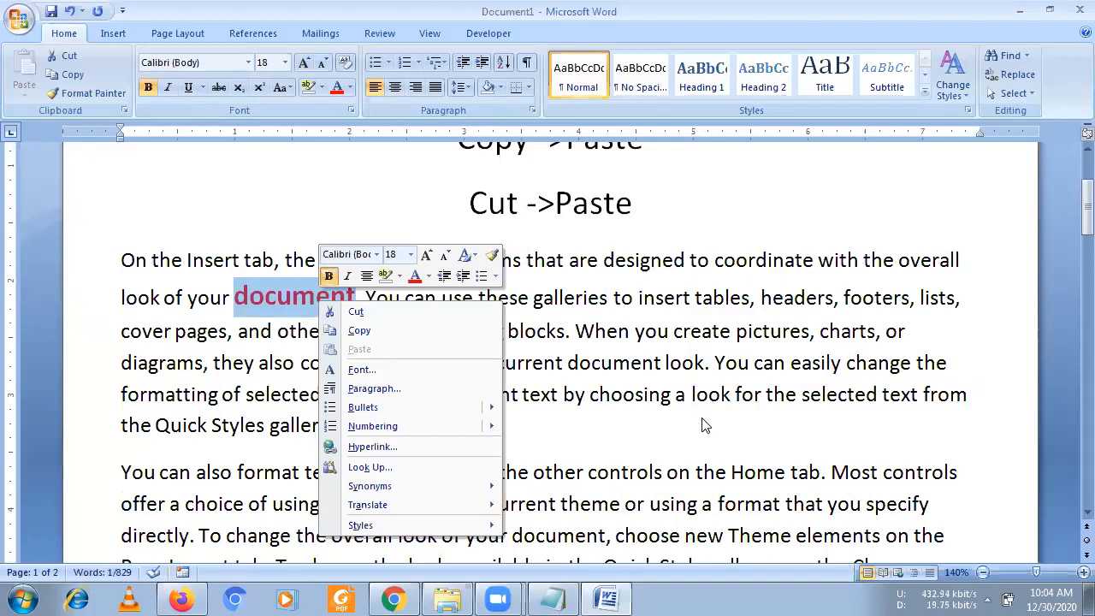
pyautogui.click(380, 340)
pyautogui.click(565, 366)
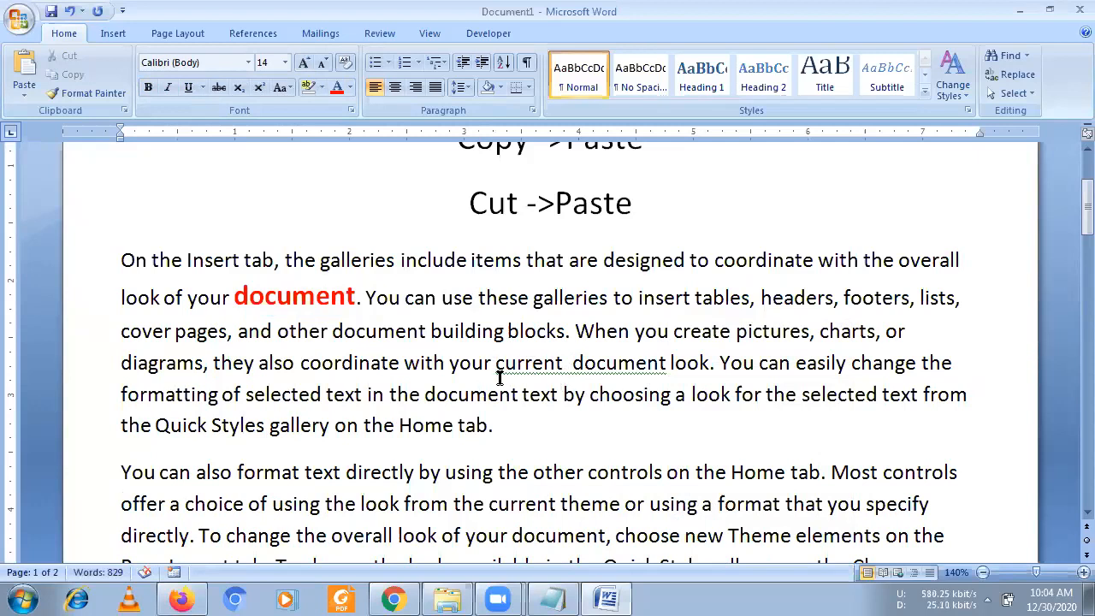
pyautogui.hotkey('ctrl', 'v')
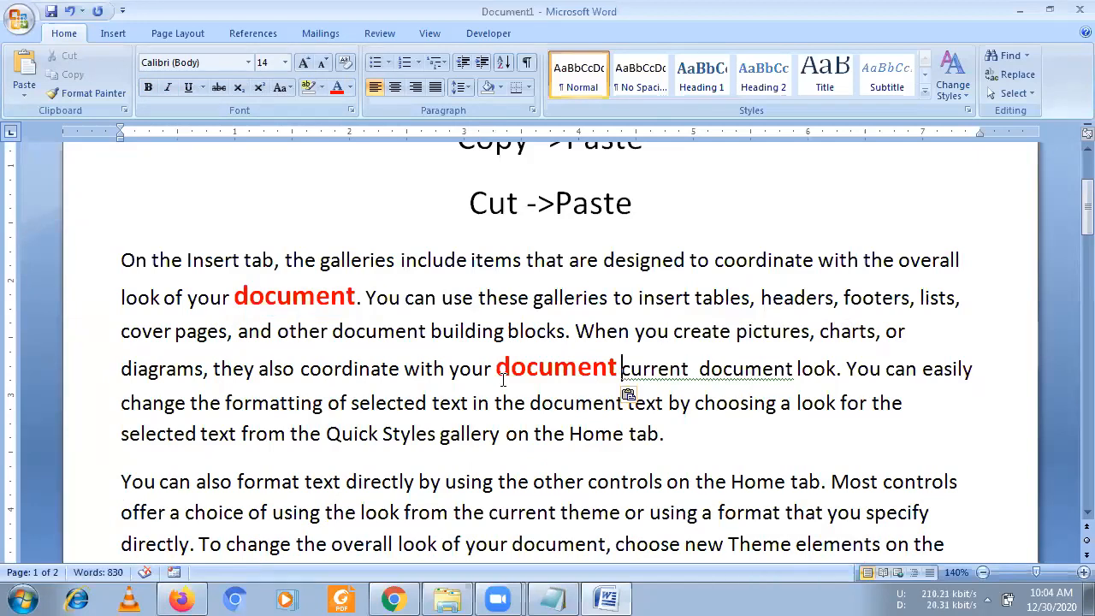
pyautogui.click(24, 88)
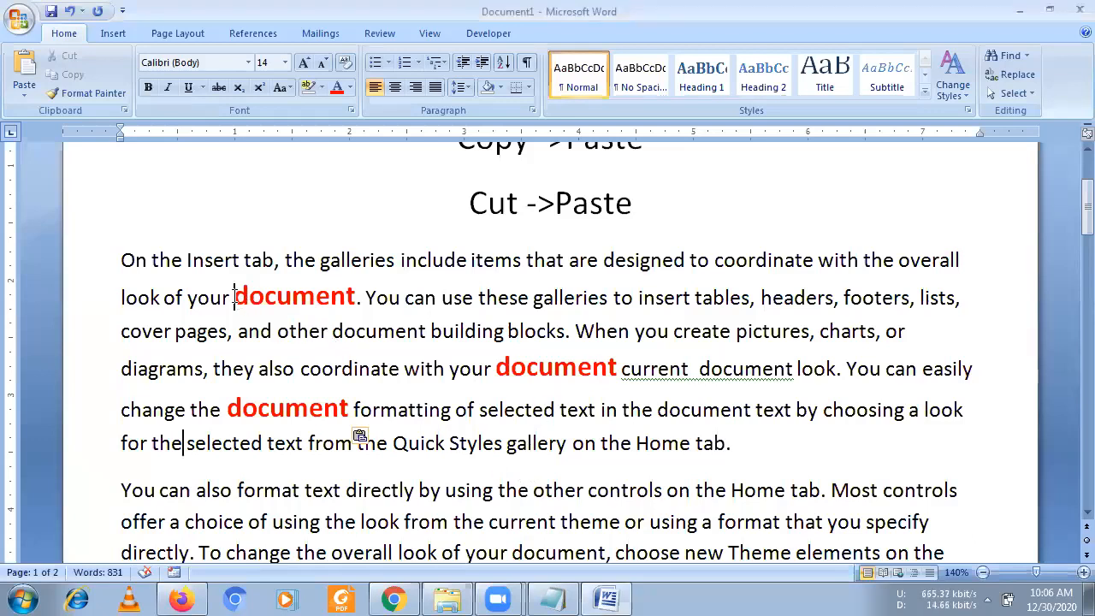
pyautogui.moveTo(234, 296); pyautogui.dragTo(749, 297)
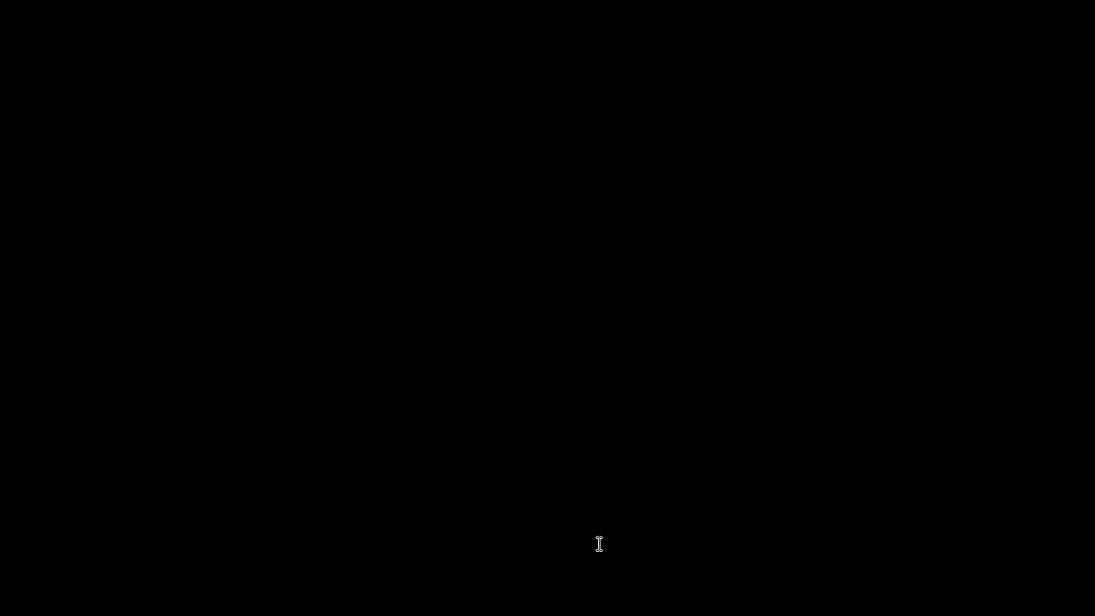
pyautogui.click(310, 343)
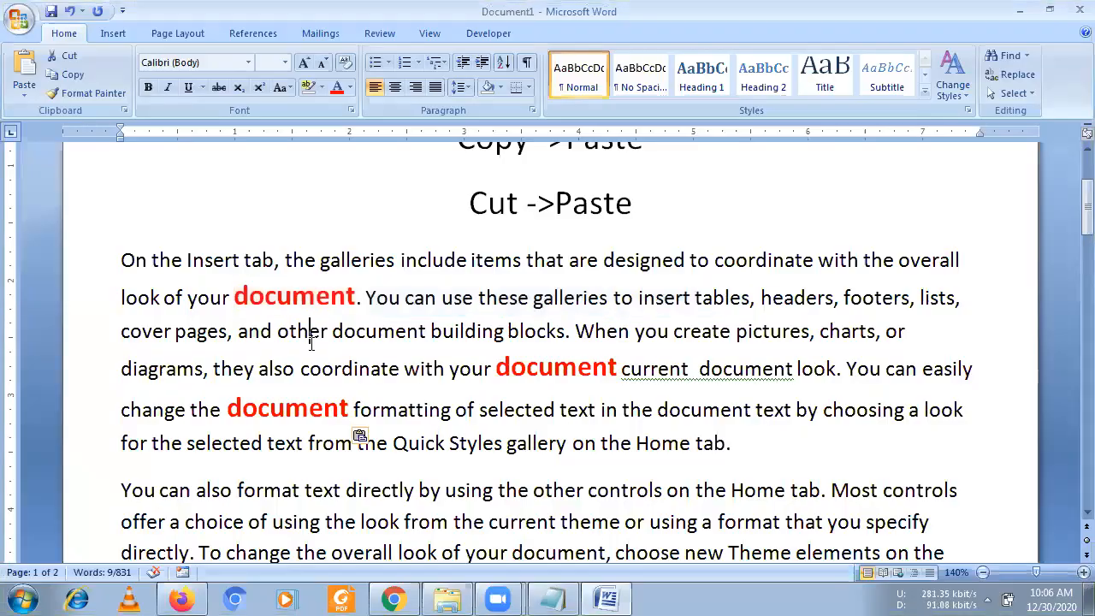
pyautogui.scroll(1, 323, 342)
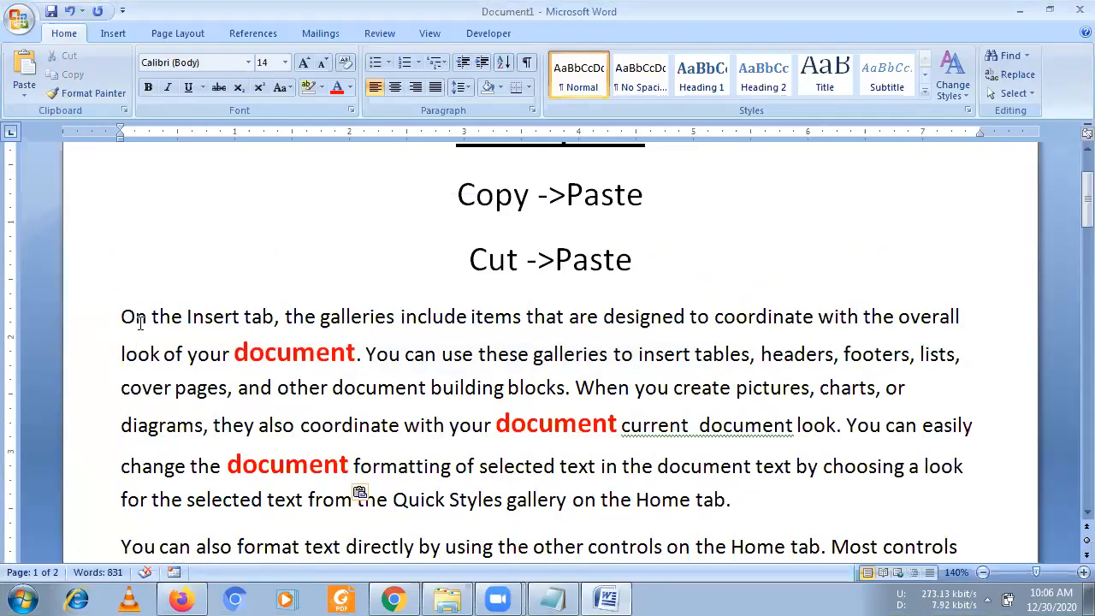
pyautogui.tripleClick(754, 501)
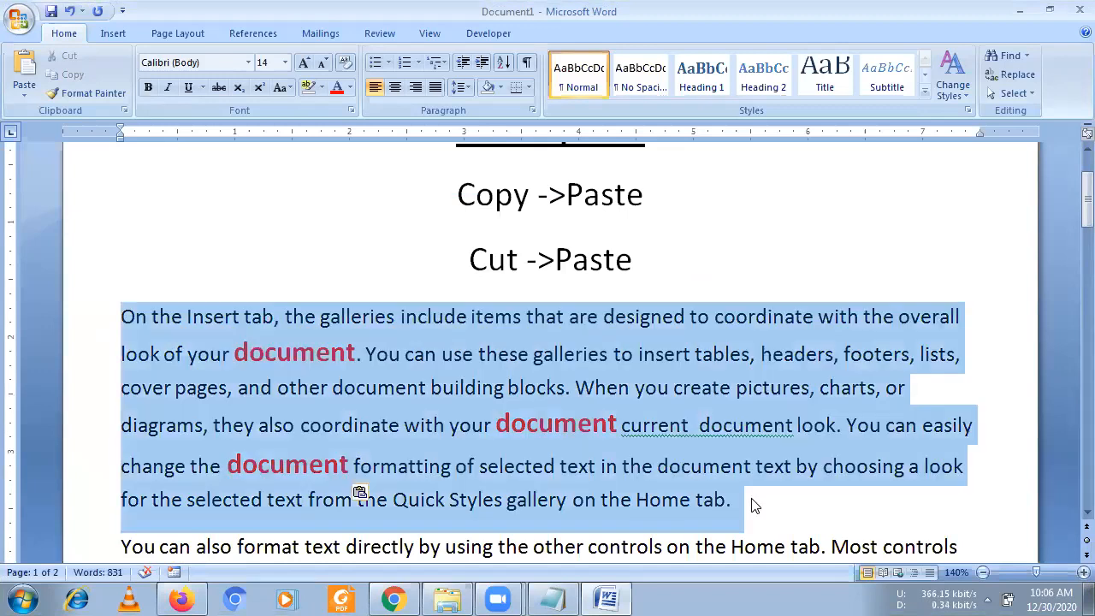
pyautogui.click(608, 388)
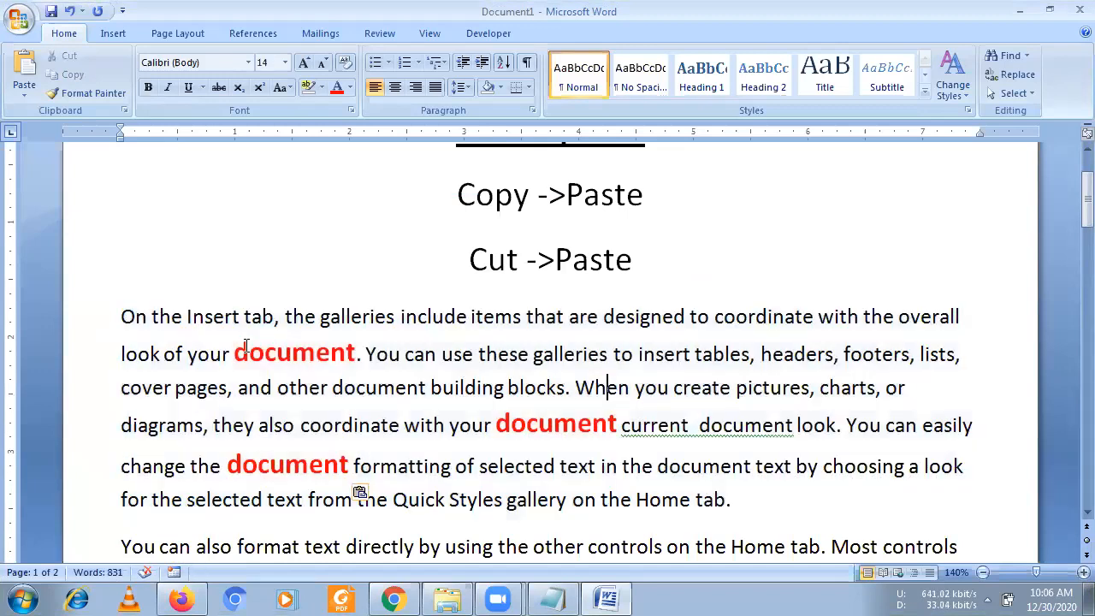
pyautogui.moveTo(237, 351); pyautogui.dragTo(351, 354)
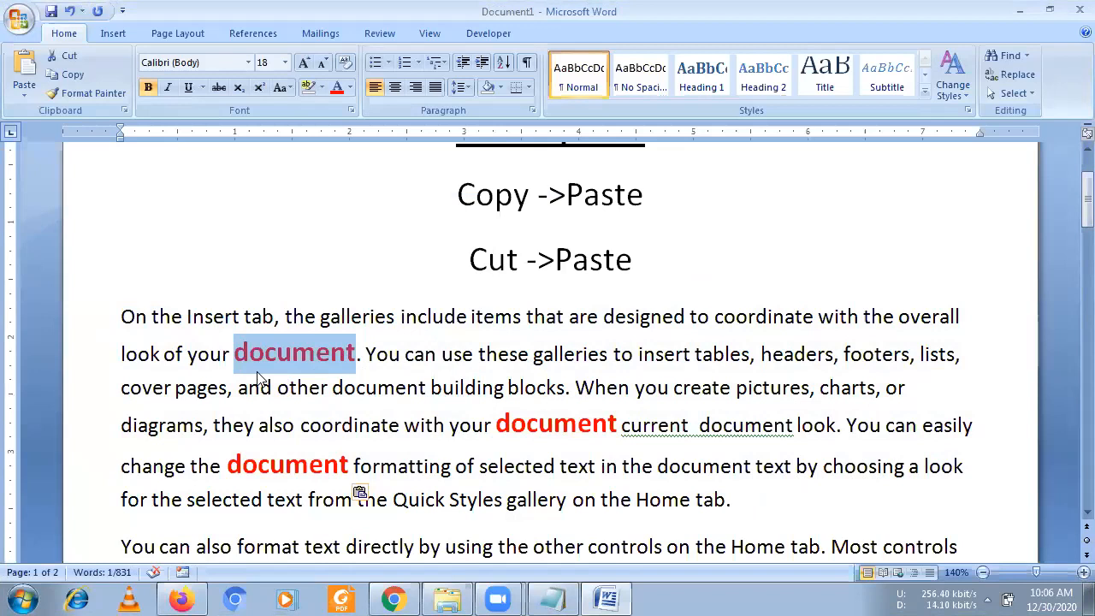
pyautogui.moveTo(455, 208); pyautogui.dragTo(646, 196)
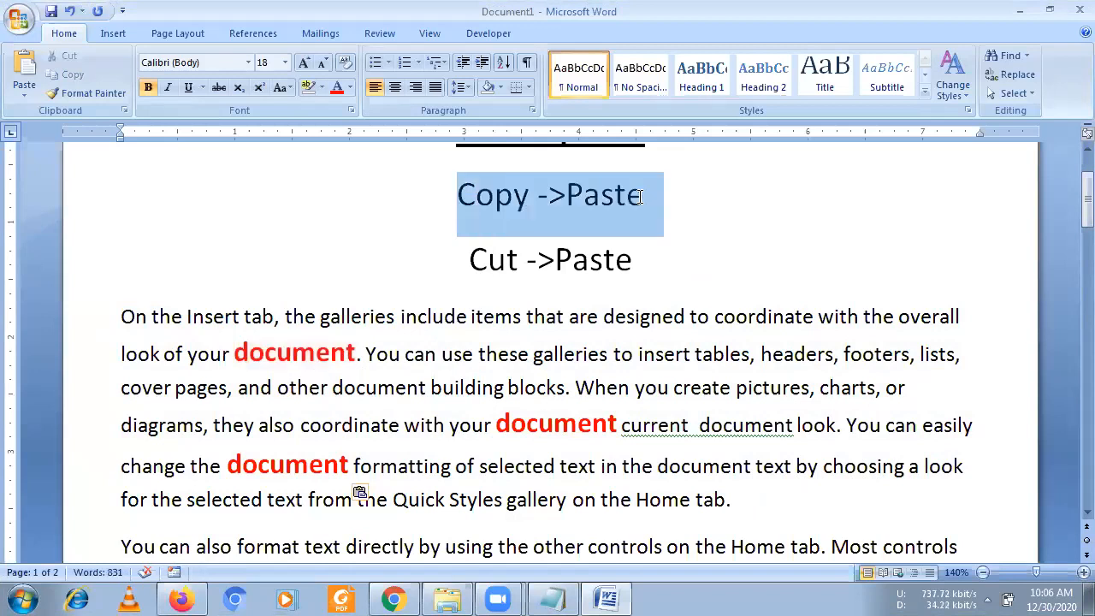
# - Copy the red word "document" from the first sentence and paste it before "diagrams" in the first paragraph
pyautogui.moveTo(227, 353); pyautogui.dragTo(333, 357)
pyautogui.click(312, 358)
pyautogui.moveTo(233, 353); pyautogui.dragTo(357, 354)
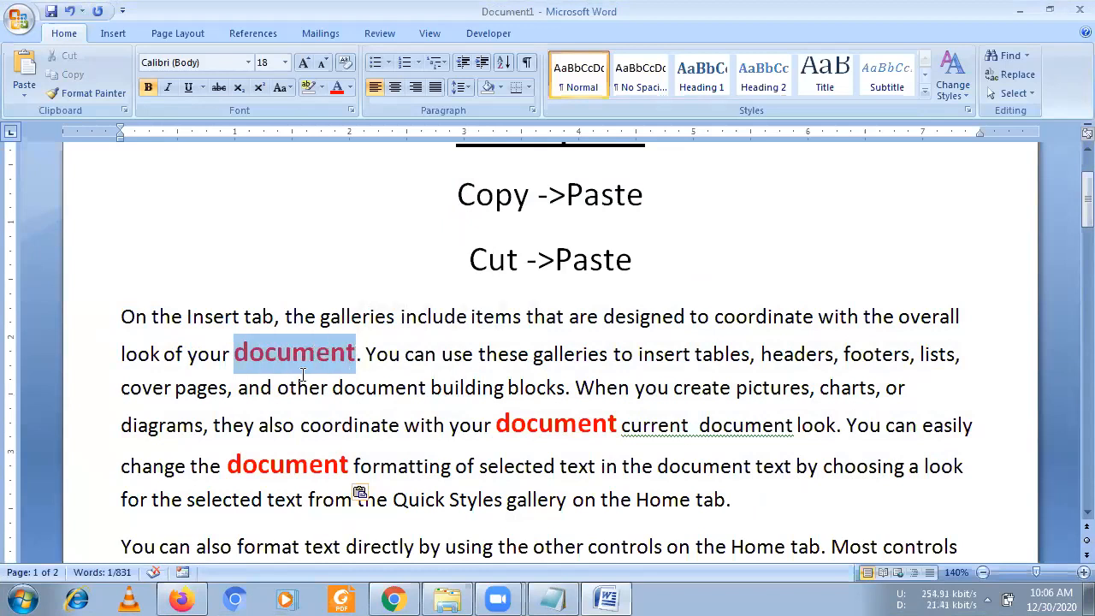
pyautogui.rightClick(269, 344)
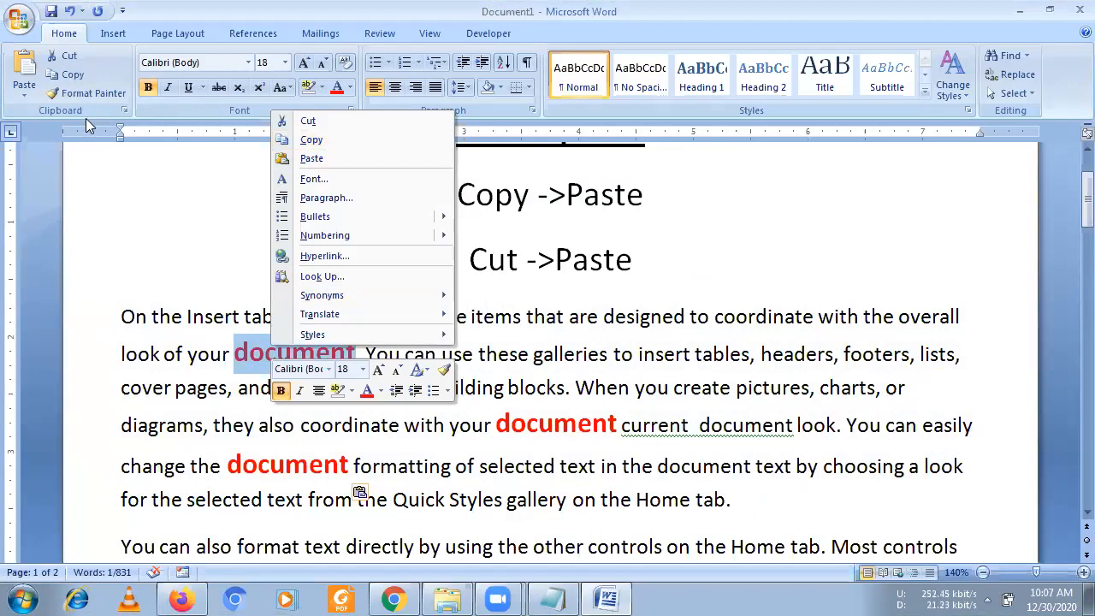
pyautogui.click(82, 77)
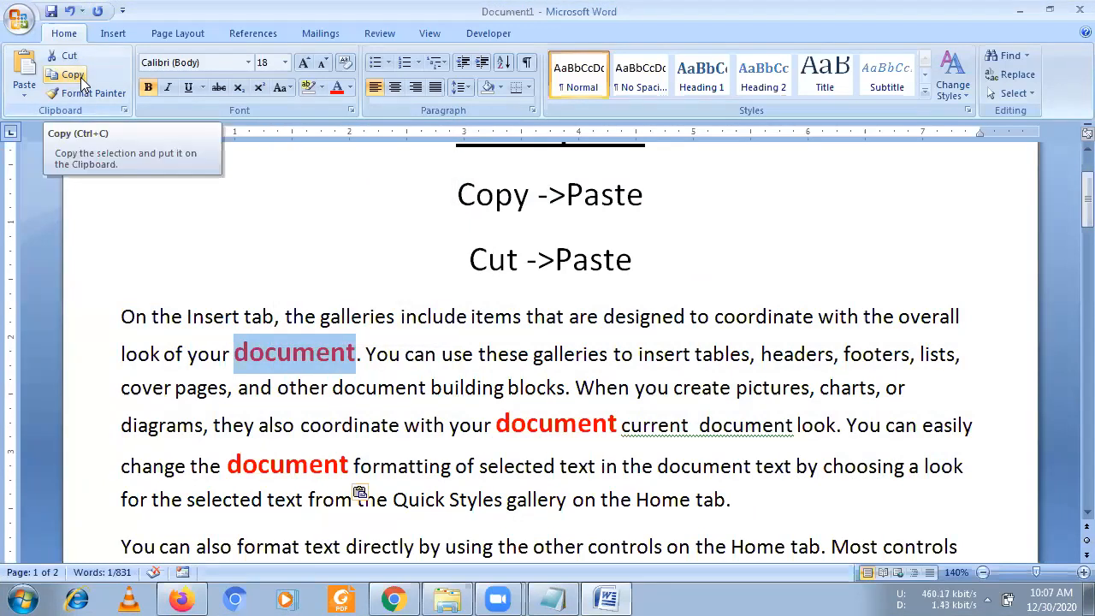
pyautogui.rightClick(259, 355)
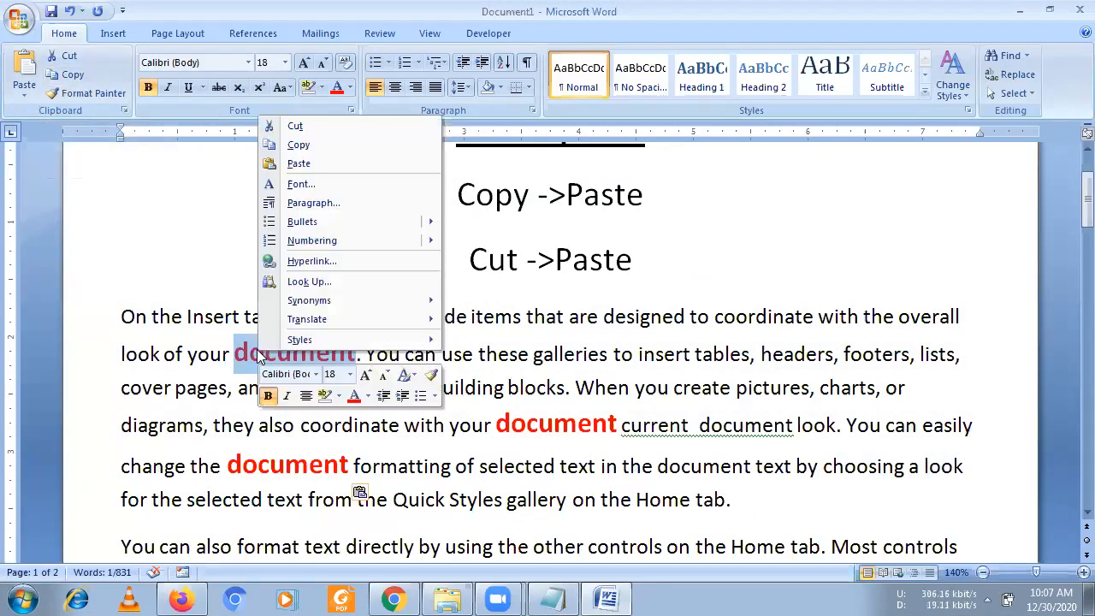
pyautogui.click(298, 146)
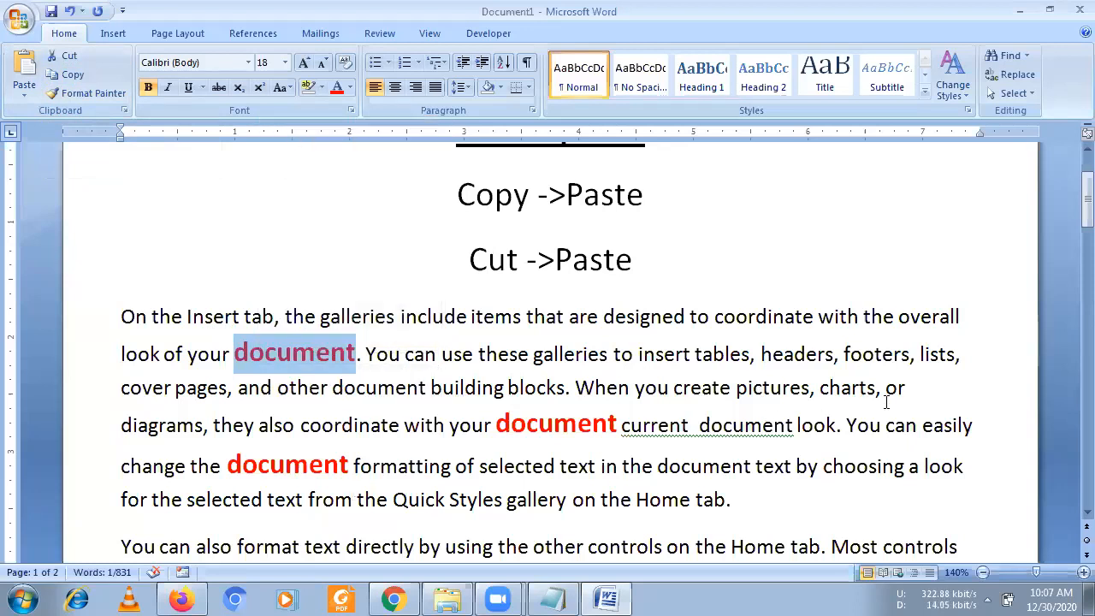
pyautogui.click(910, 387)
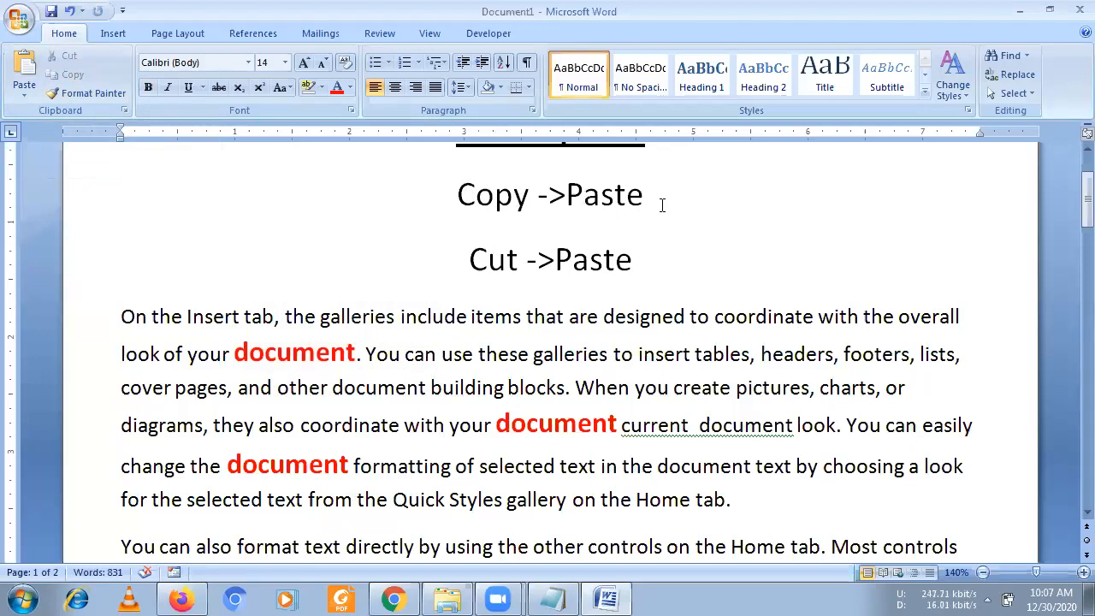
pyautogui.rightClick(913, 390)
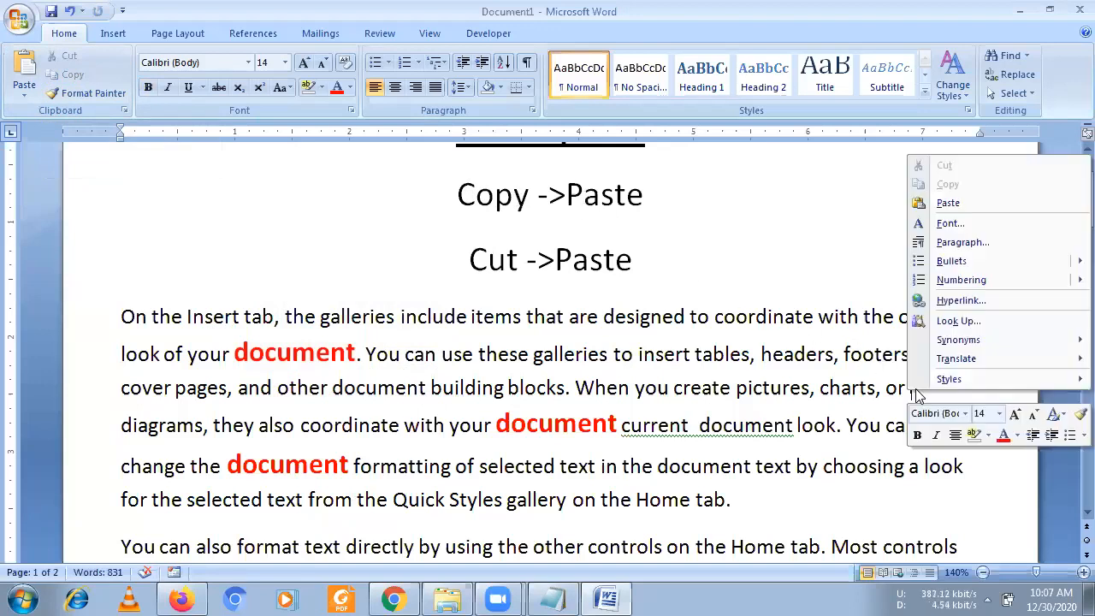
pyautogui.click(948, 206)
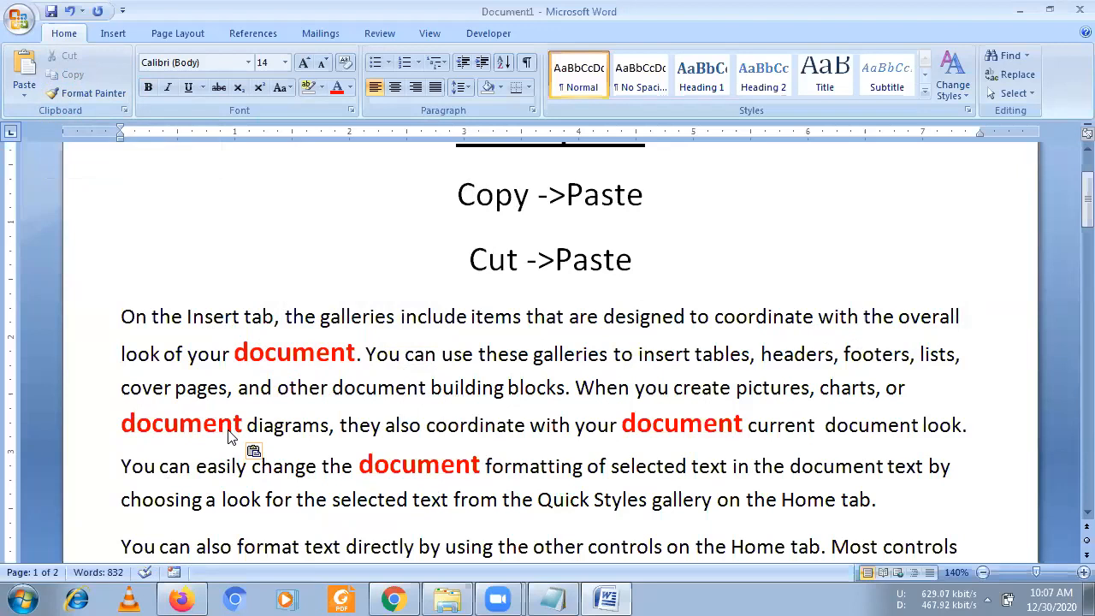
pyautogui.moveTo(152, 426); pyautogui.dragTo(229, 429)
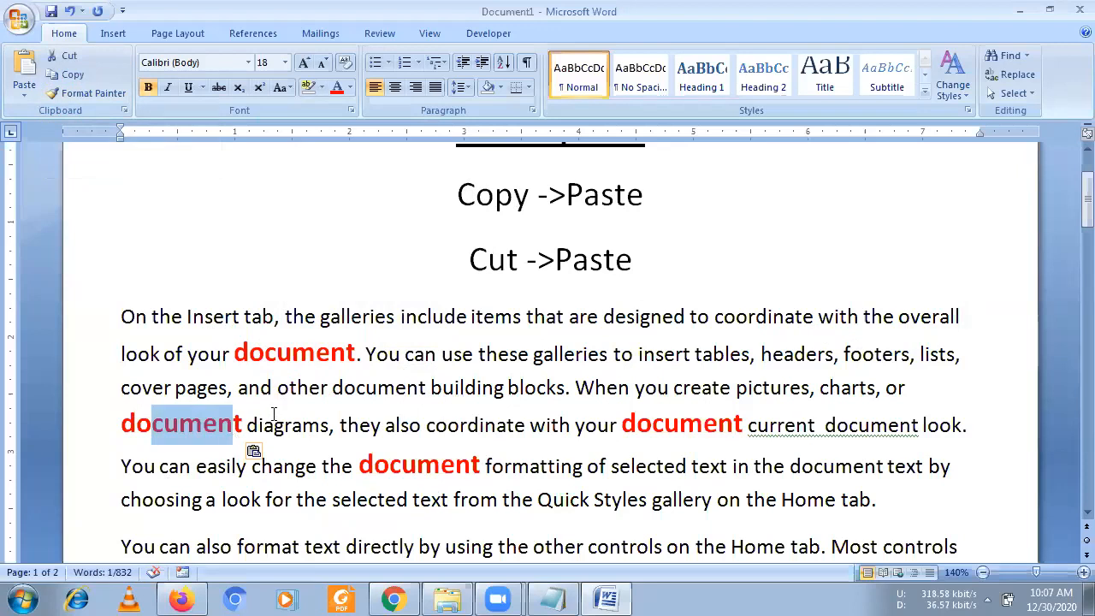
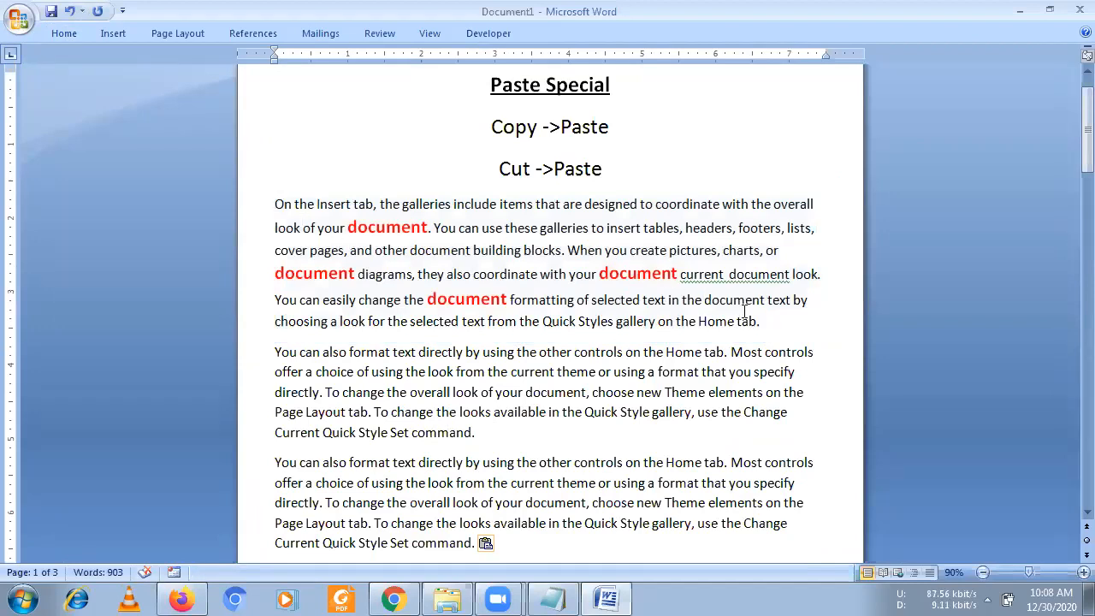
# - Cut the paragraph starting "On the Insert tab" and paste it on the empty line above "Both the Themes gallery"
pyautogui.tripleClick(759, 321)
pyautogui.hotkey('ctrl', 'c')
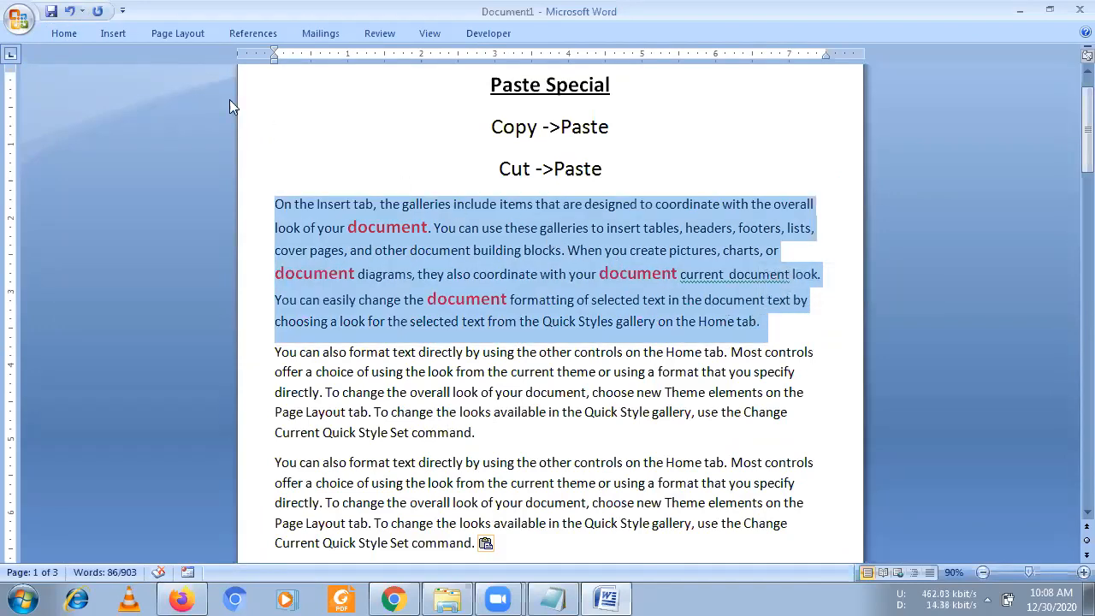
pyautogui.click(65, 34)
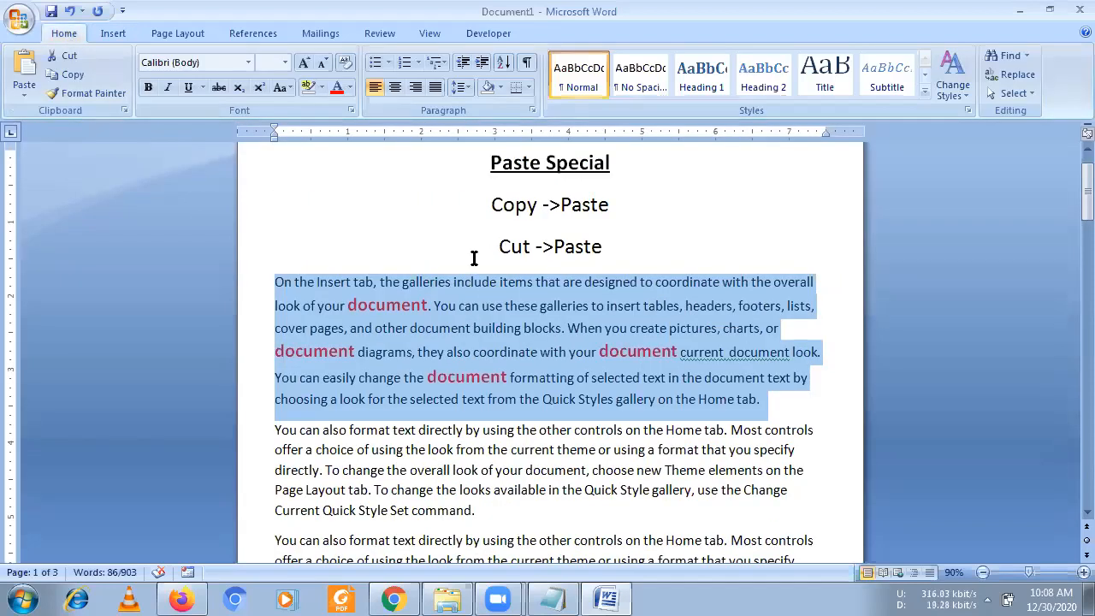
pyautogui.rightClick(446, 298)
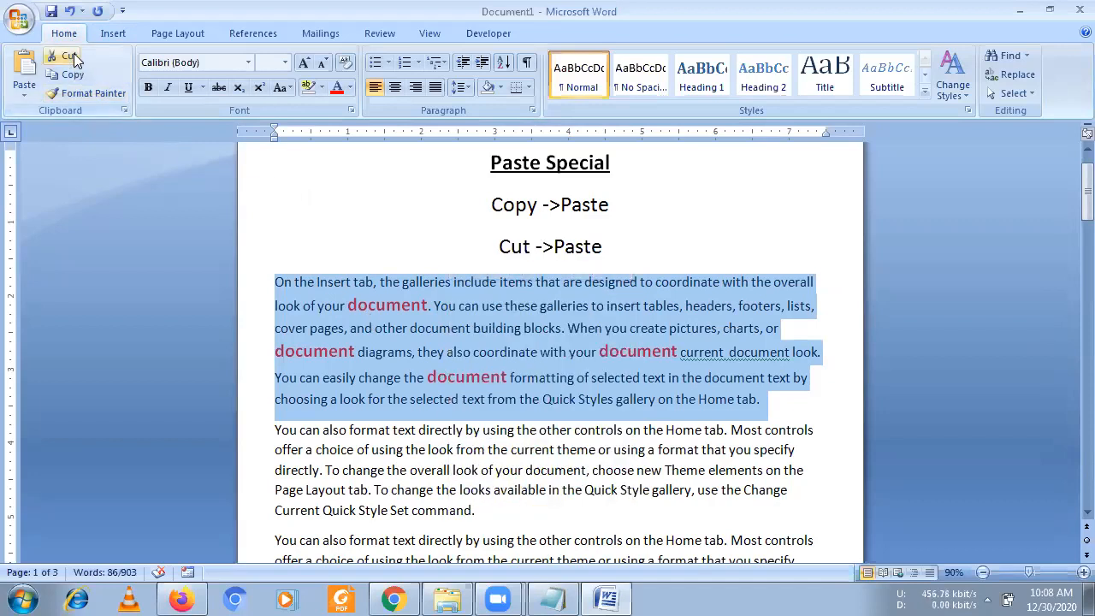
pyautogui.rightClick(454, 287)
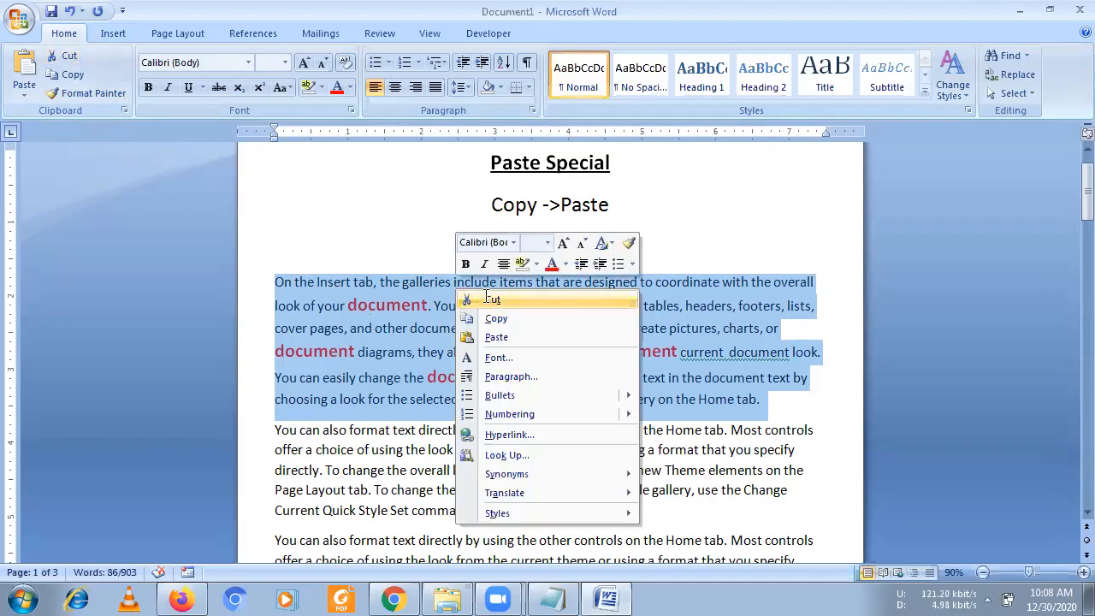
pyautogui.click(492, 300)
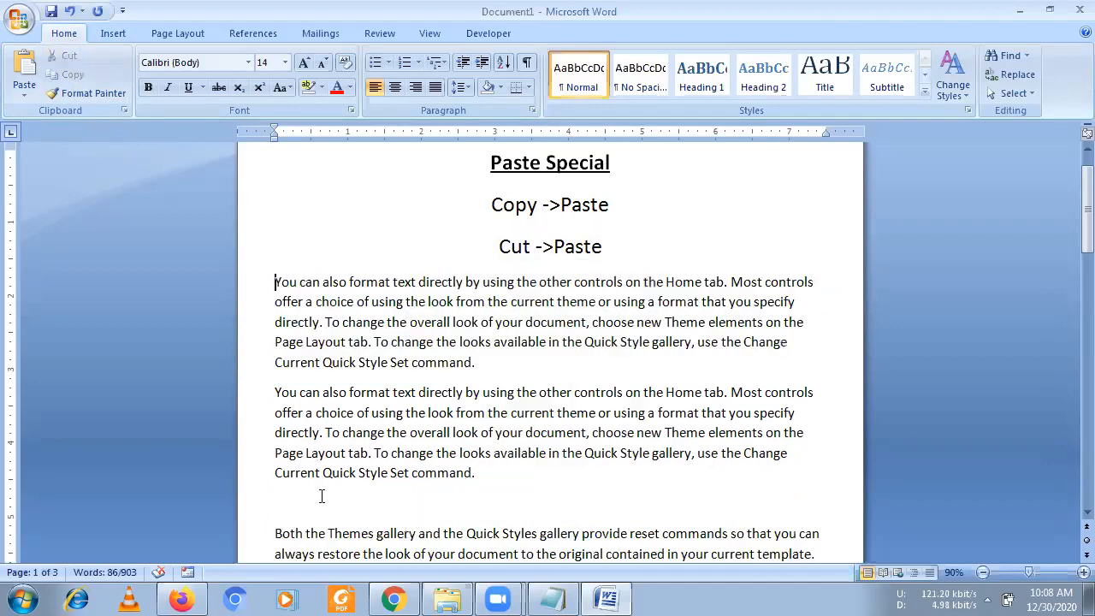
pyautogui.click(285, 498)
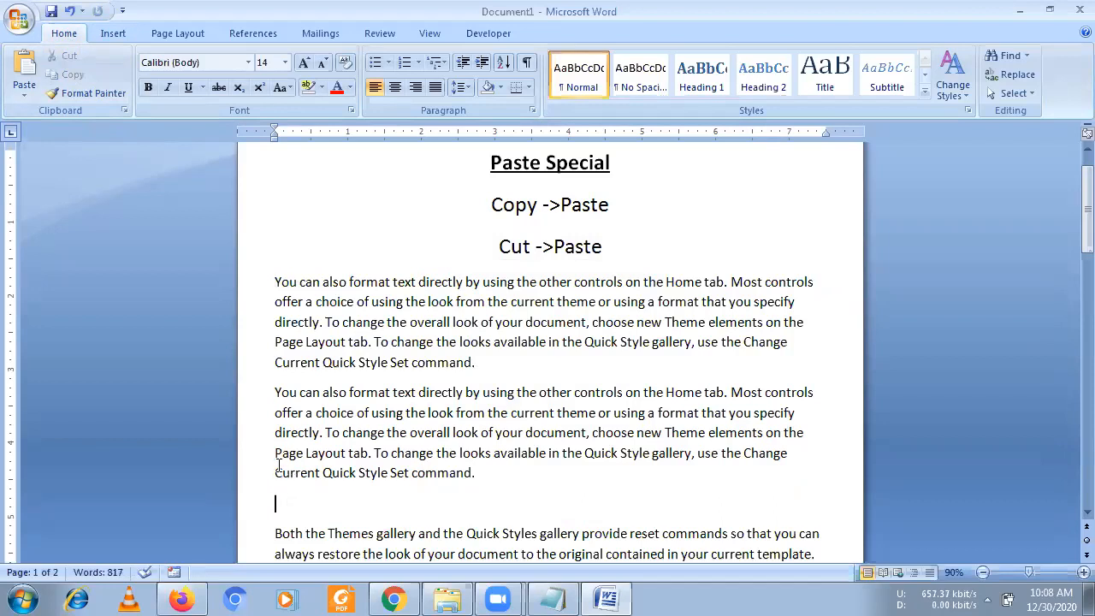
pyautogui.scroll(-1, 277, 466)
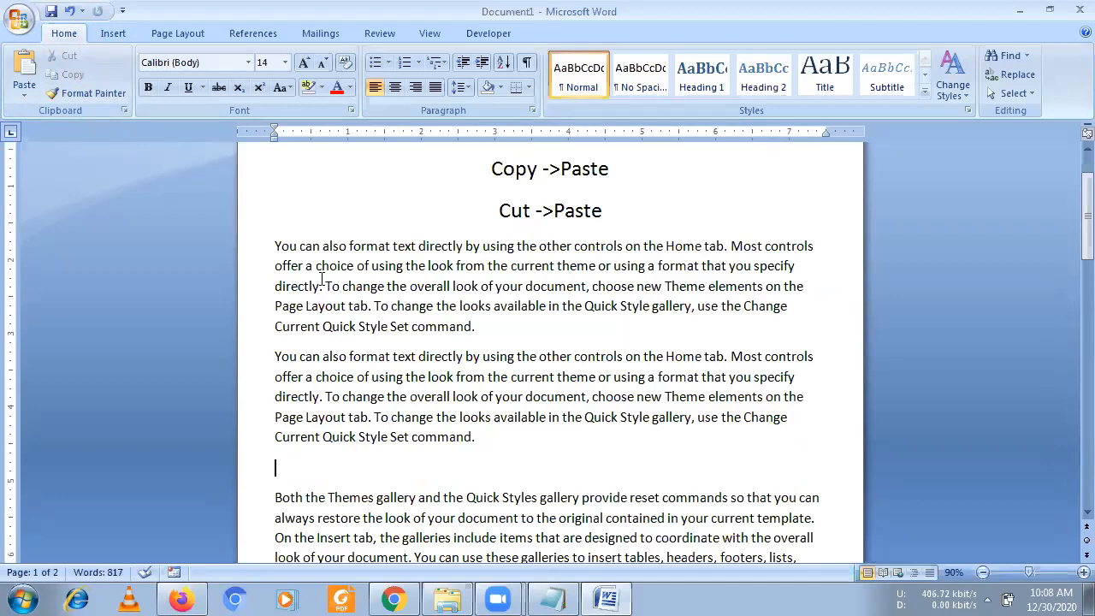
pyautogui.hotkey('ctrl', 'v')
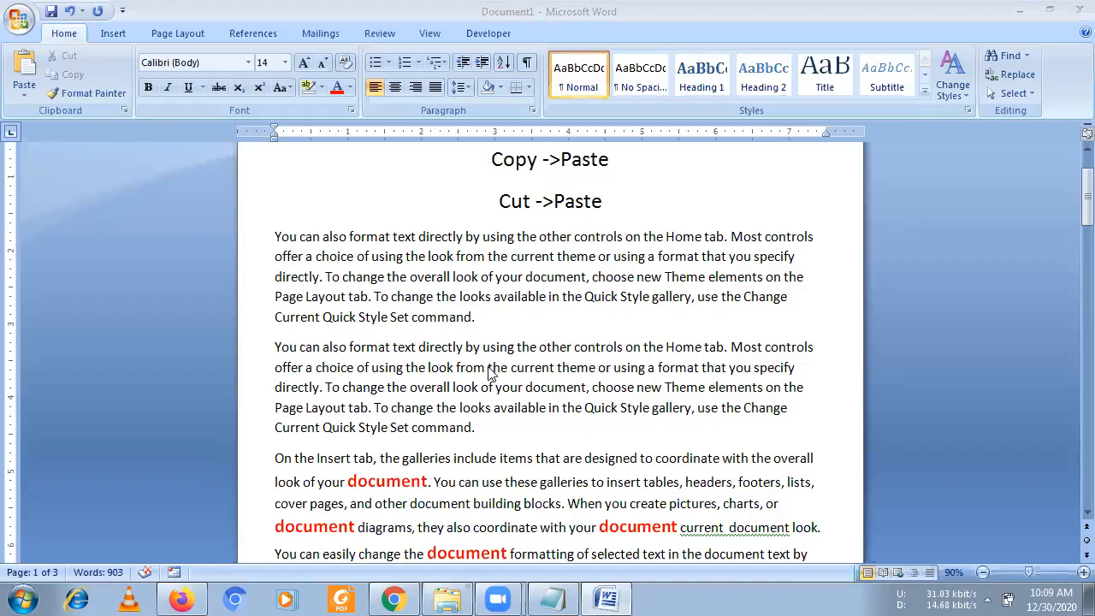
pyautogui.click(457, 437)
pyautogui.scroll(-1, 458, 437)
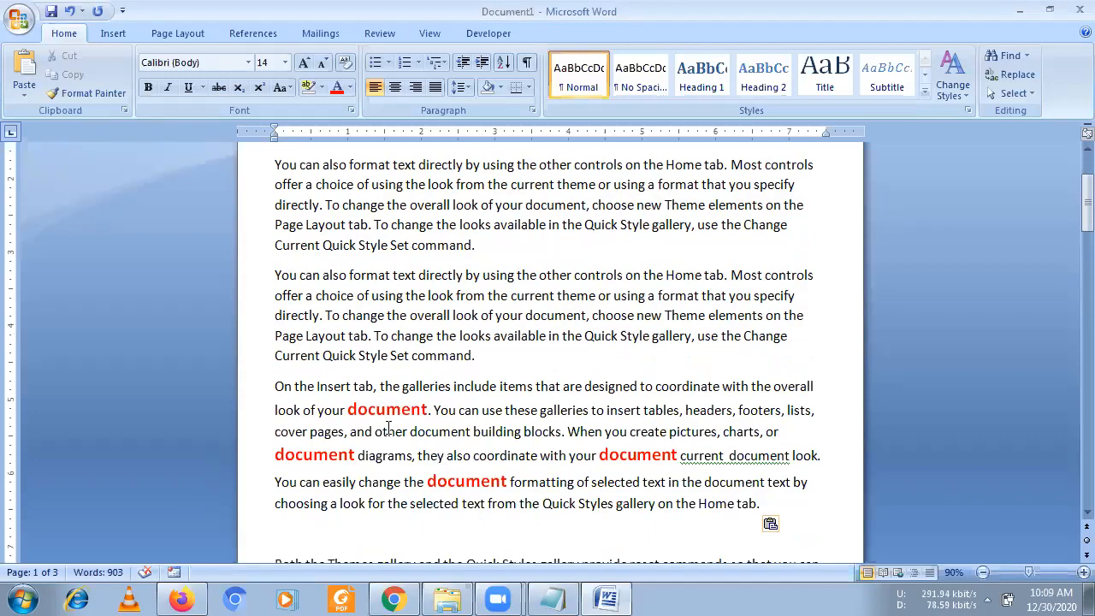
pyautogui.moveTo(274, 386); pyautogui.dragTo(601, 552)
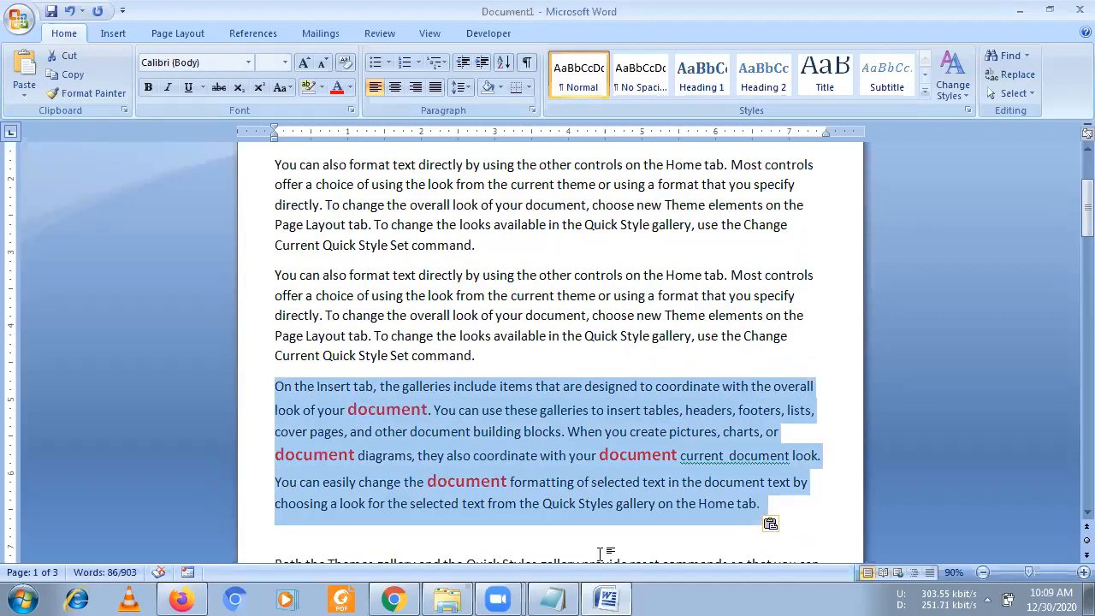
pyautogui.click(720, 245)
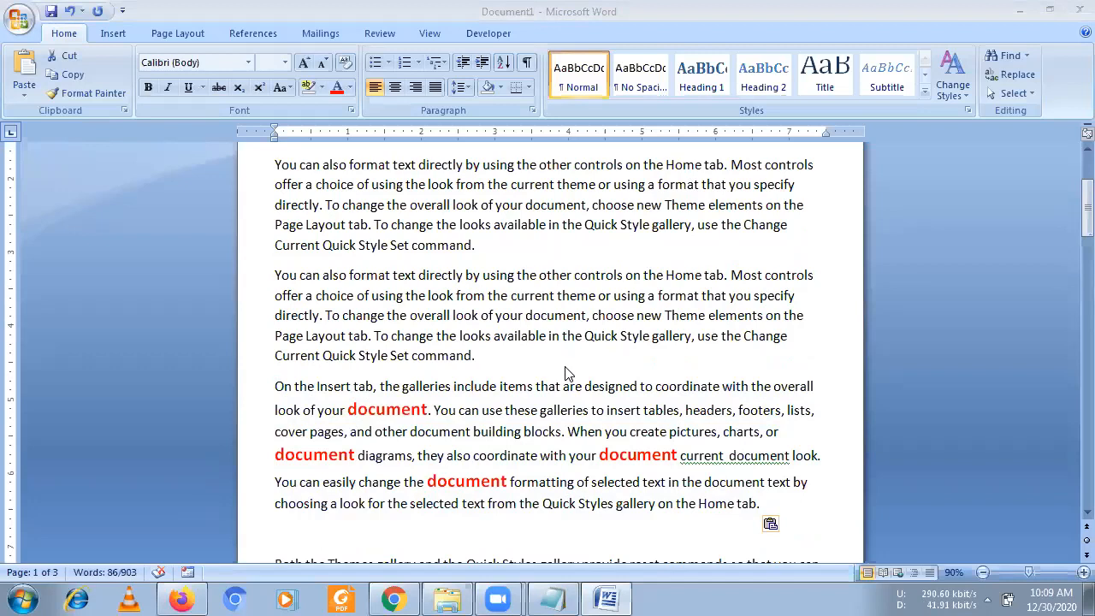
pyautogui.tripleClick(546, 387)
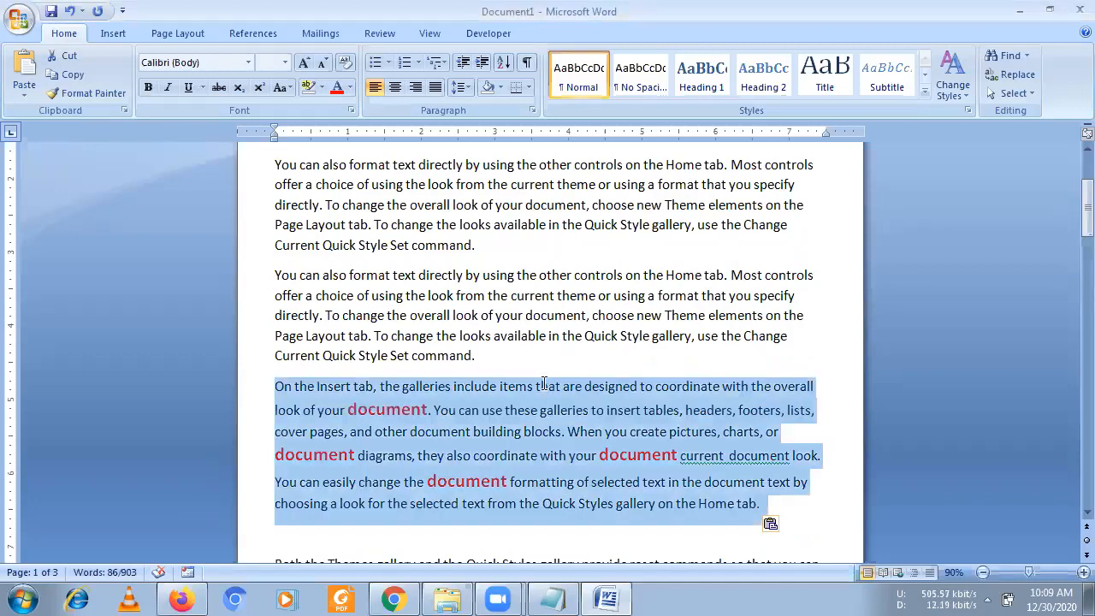
pyautogui.scroll(3, 544, 385)
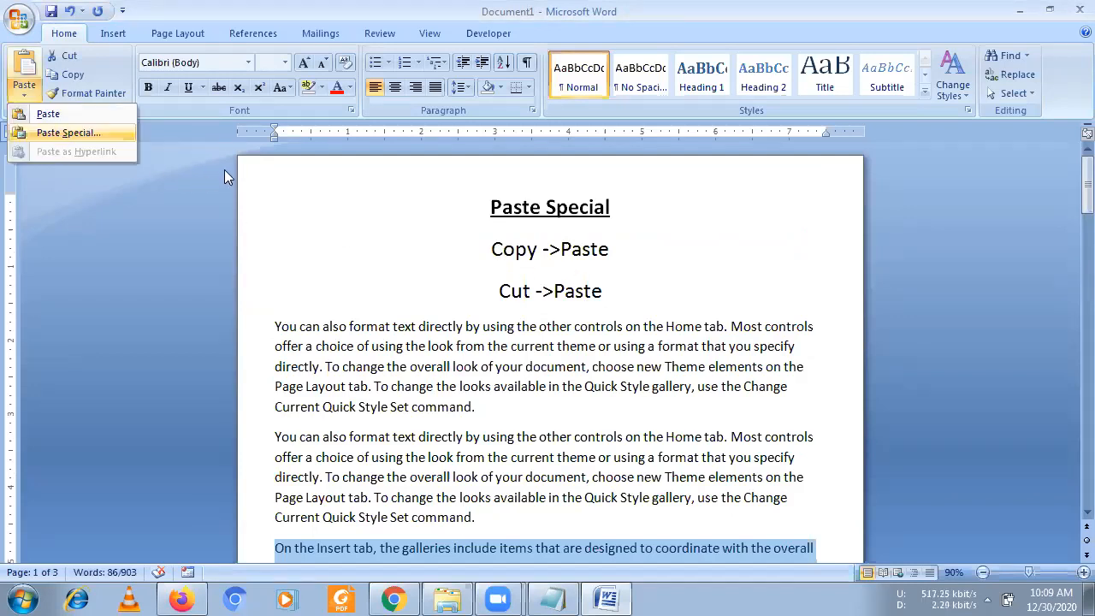
pyautogui.click(89, 93)
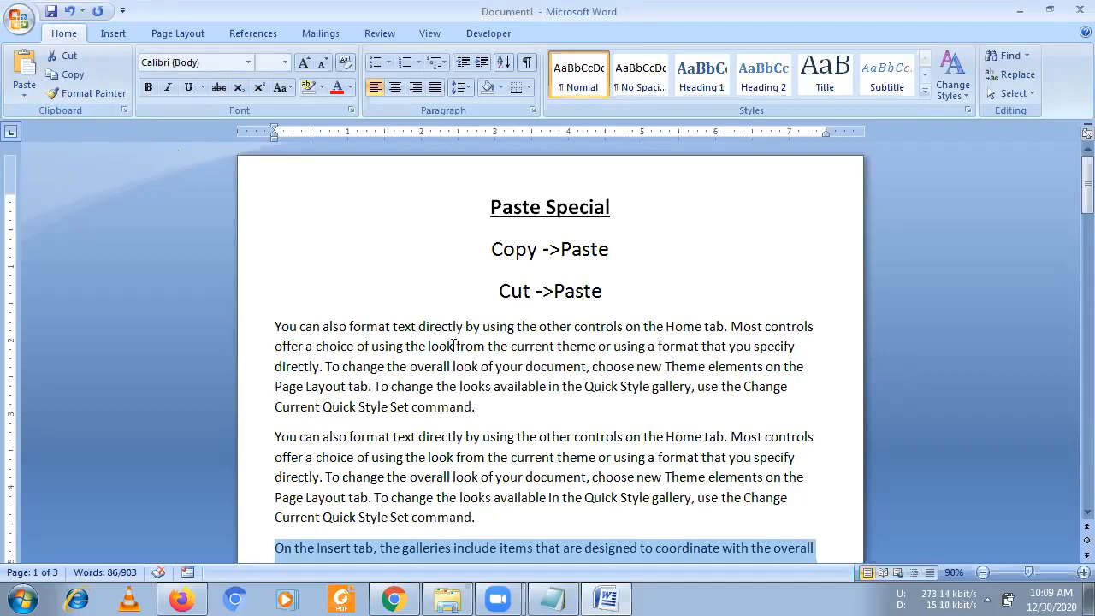
# - Add a space between "text" and "directly" in the first paragraph and open Paste Special there
pyautogui.click(416, 326)
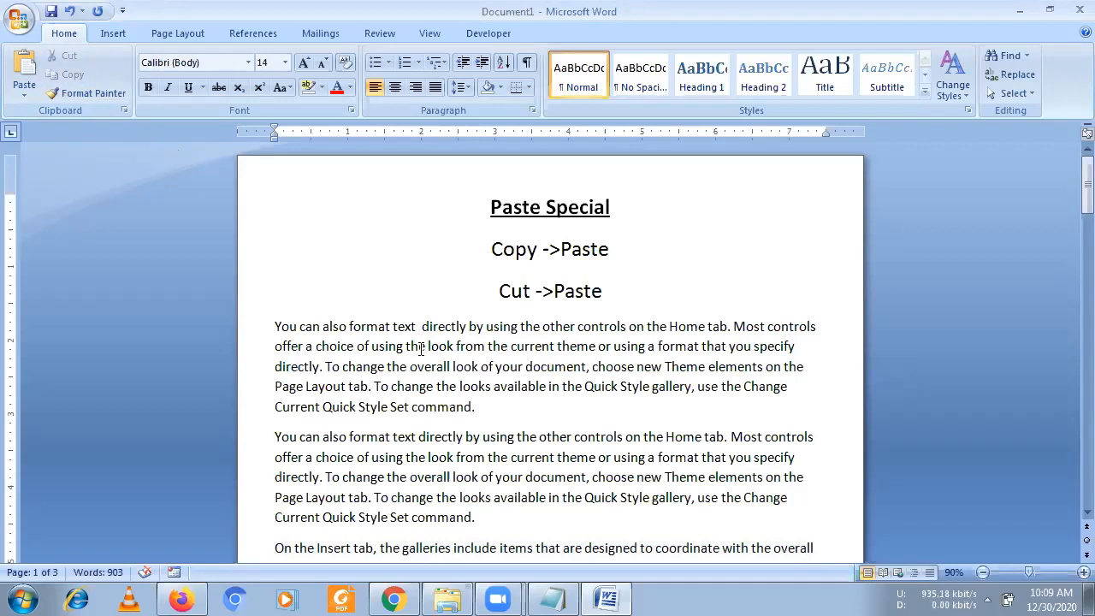
pyautogui.click(25, 89)
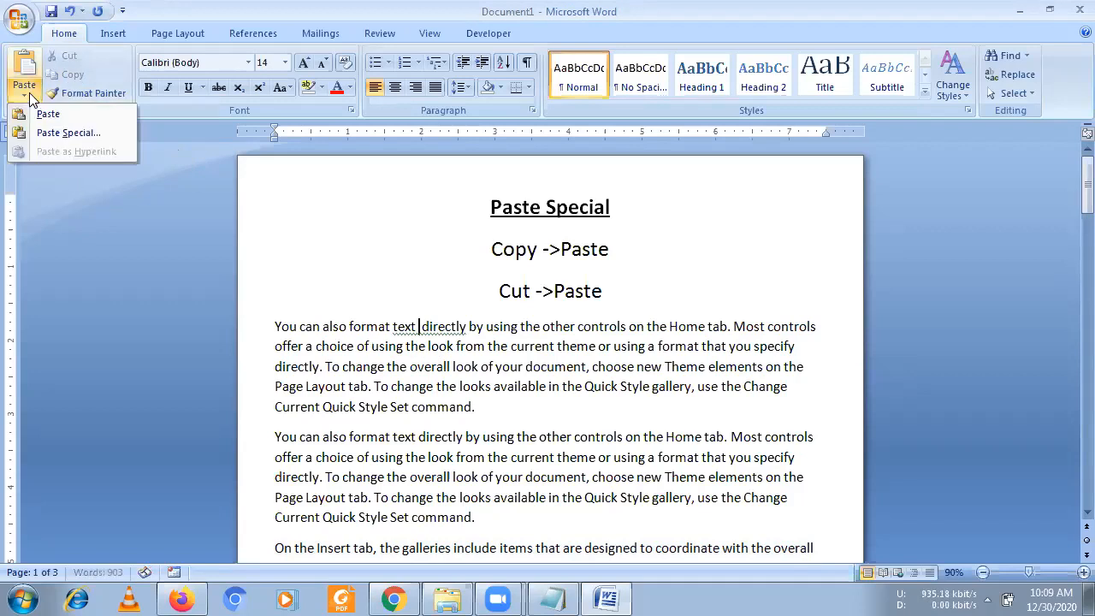
pyautogui.click(71, 138)
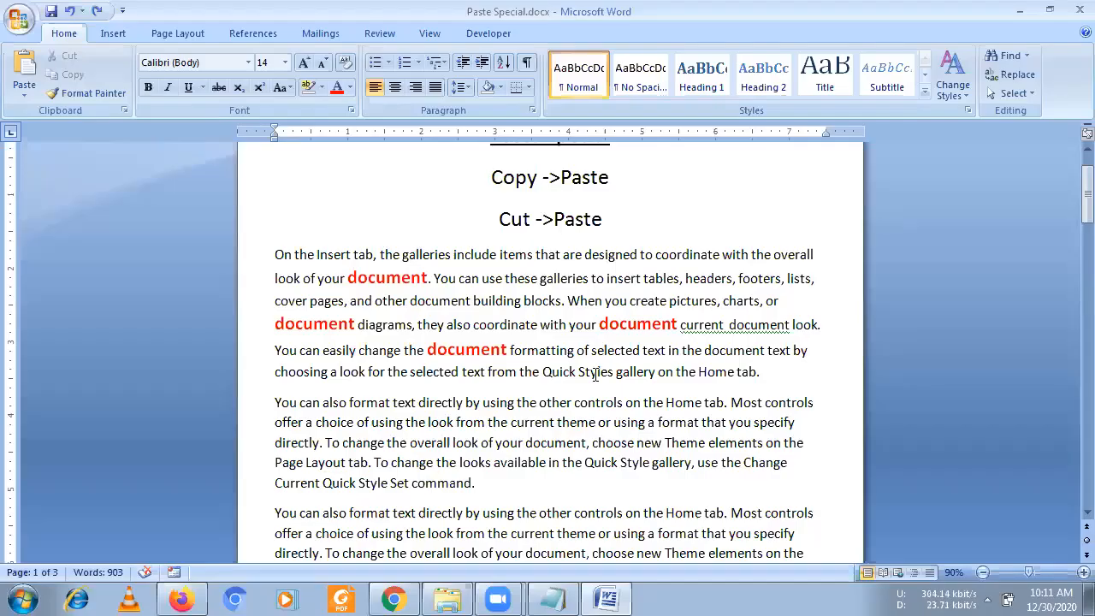
# - Save the document and insert "Sai College" before "the galleries" in the first sentence of the first paragraph
pyautogui.click(51, 11)
pyautogui.click(380, 254)
pyautogui.write('Sai C')
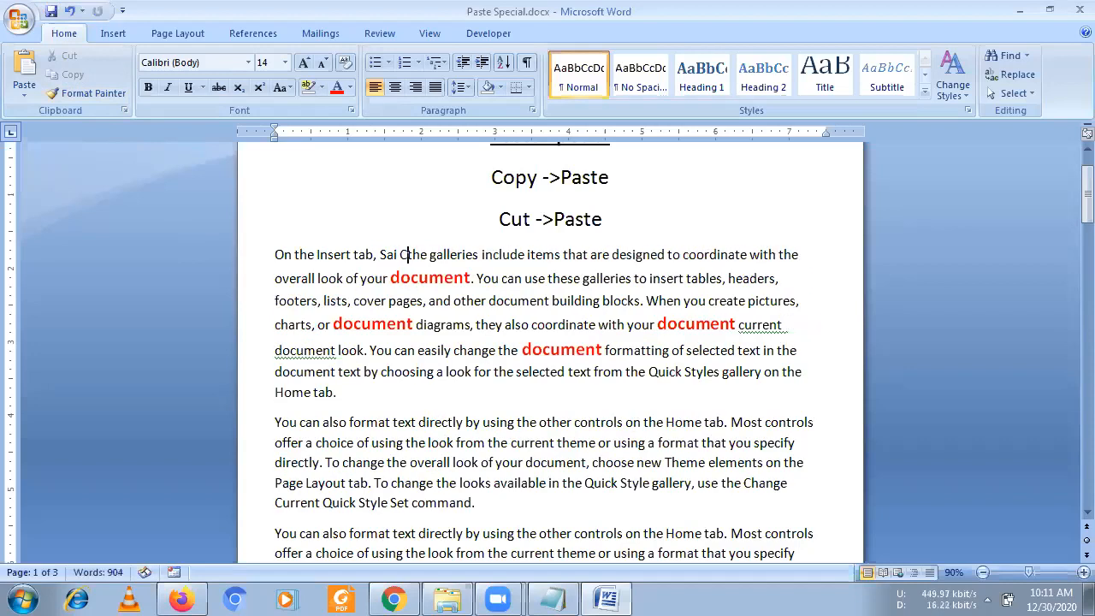
pyautogui.write('ollege')
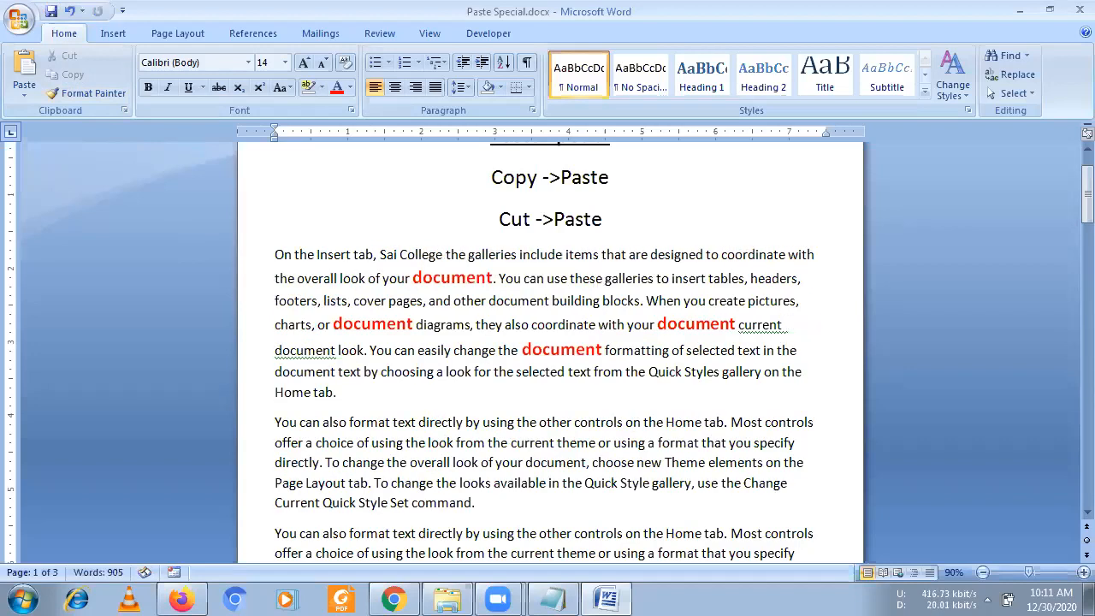
# - Format "Sai College" in the first sentence as 20 pt, bold and light blue after trying dark blue and dark red
pyautogui.moveTo(379, 254); pyautogui.dragTo(432, 265)
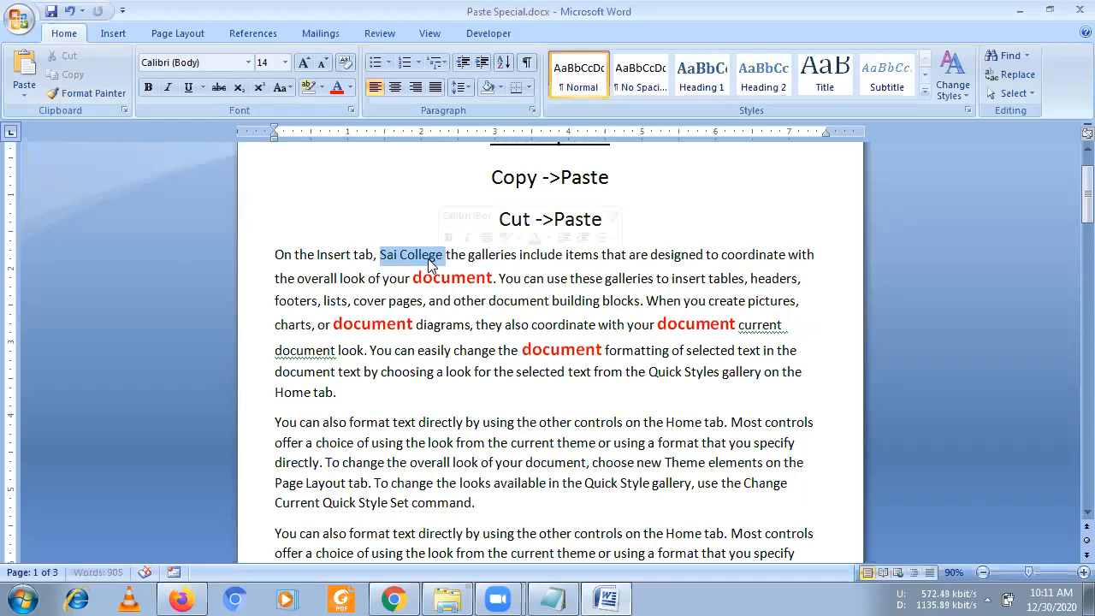
pyautogui.click(349, 88)
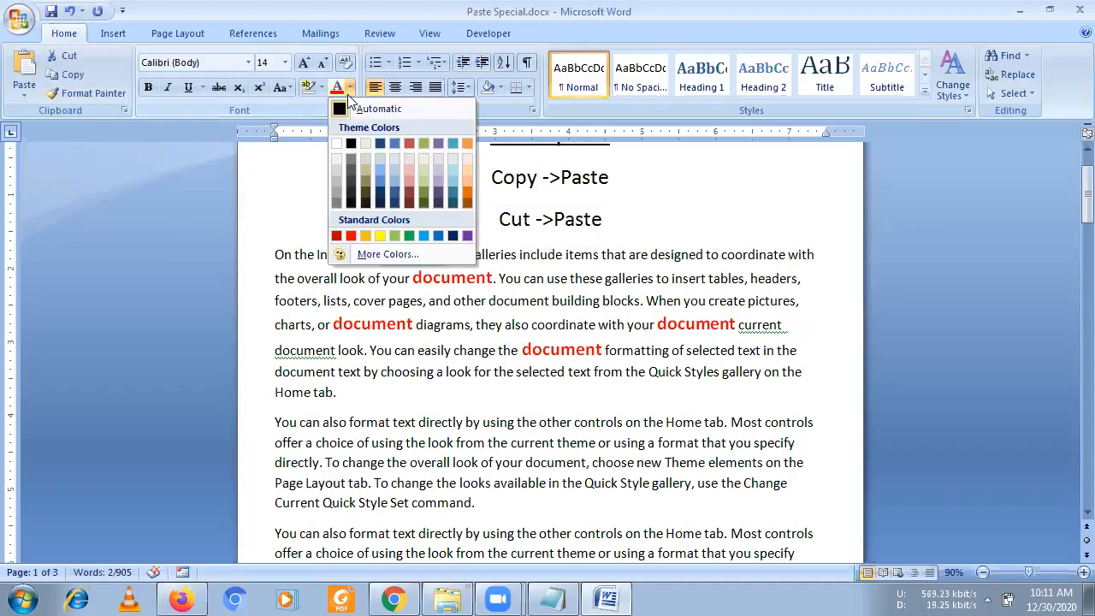
pyautogui.click(378, 186)
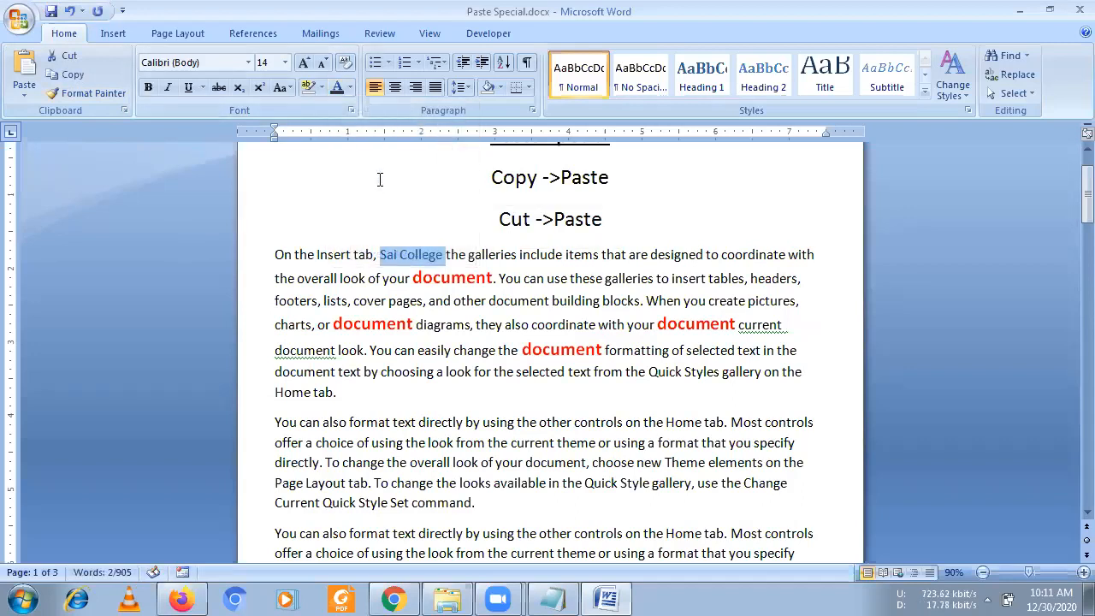
pyautogui.click(349, 88)
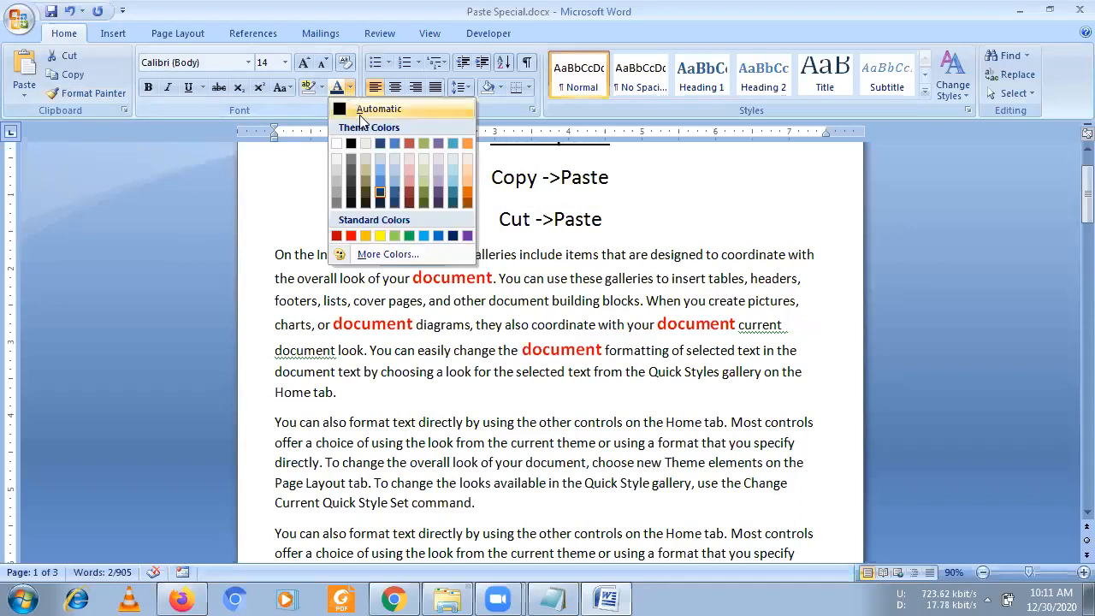
pyautogui.click(407, 190)
pyautogui.click(304, 63)
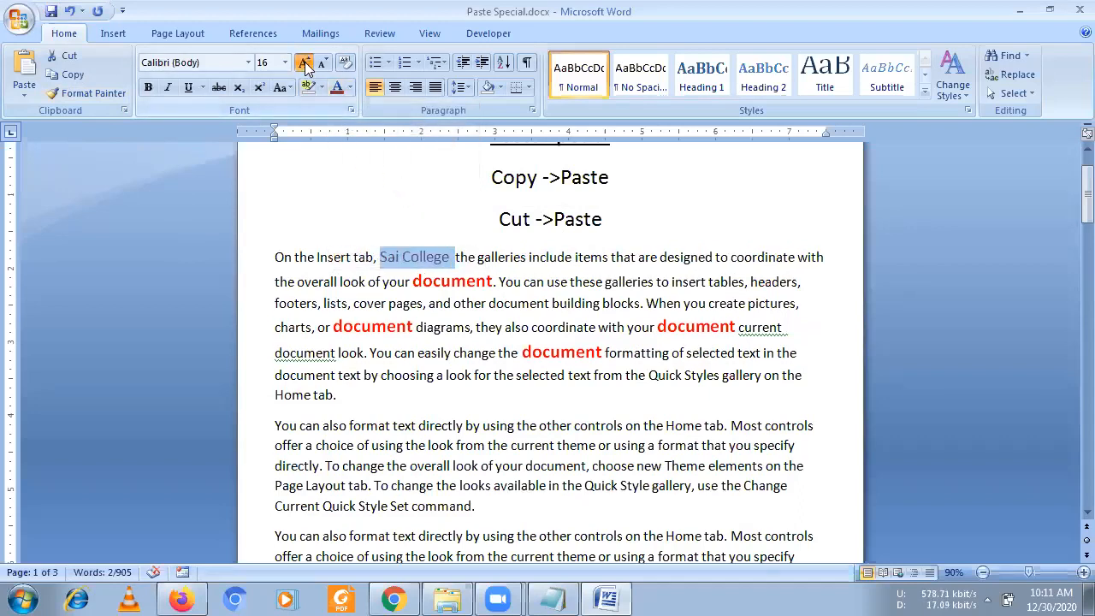
pyautogui.click(303, 62)
pyautogui.click(303, 62)
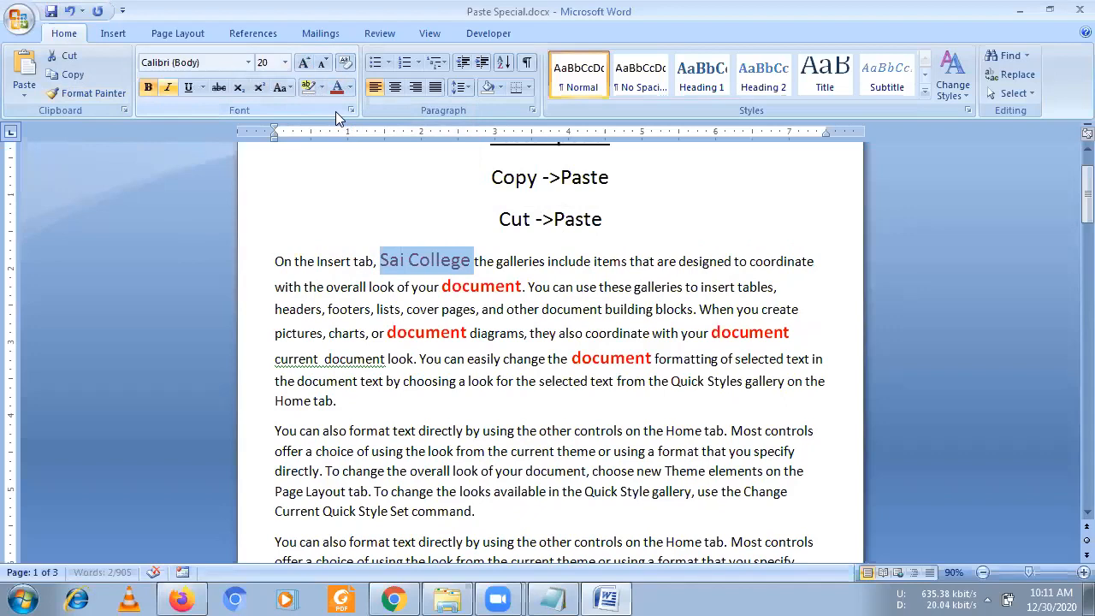
pyautogui.click(349, 87)
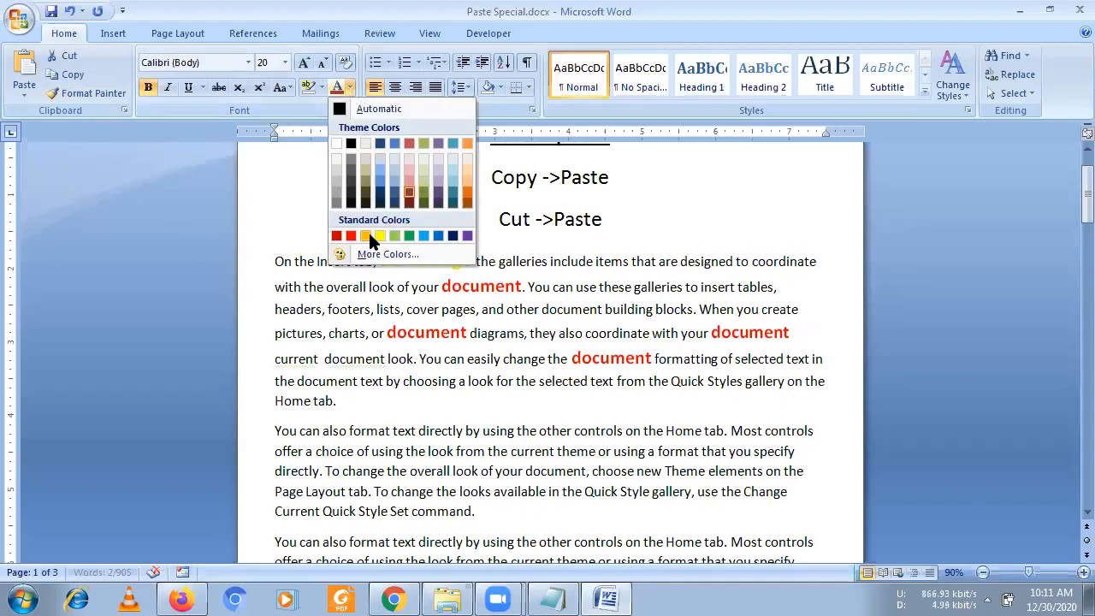
pyautogui.click(424, 236)
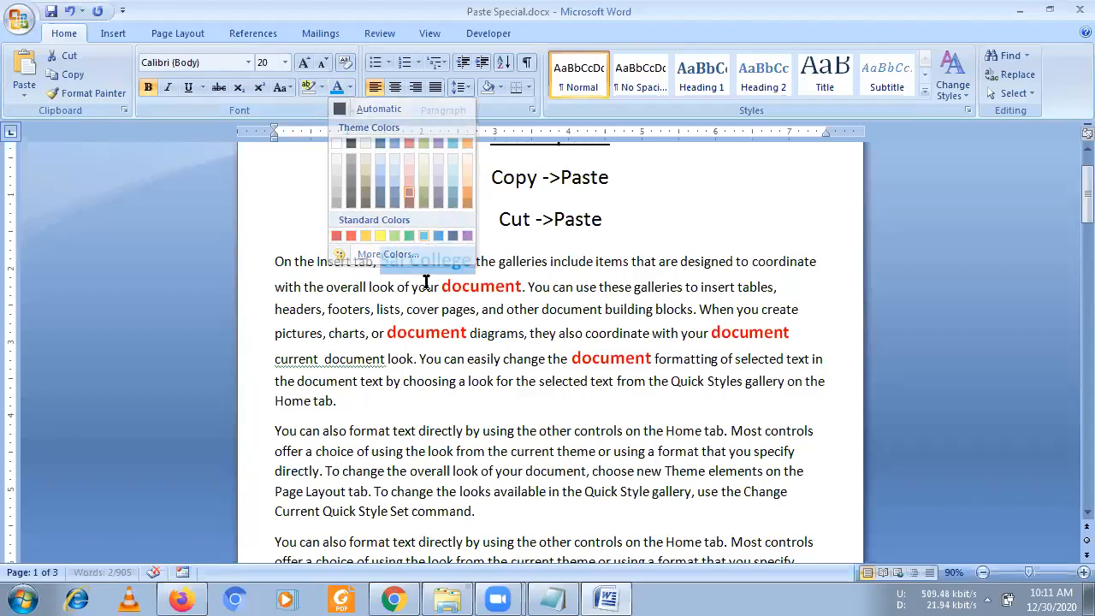
# - Enlarge the light blue "Sai College" in the first sentence to 22 pt and save the document
pyautogui.moveTo(380, 261); pyautogui.dragTo(474, 260)
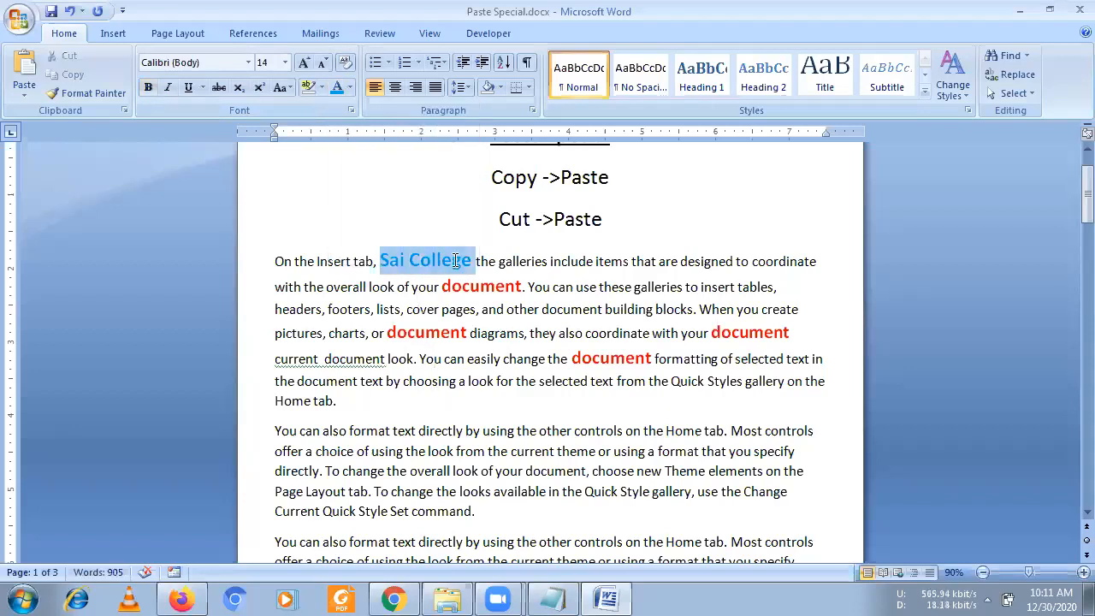
pyautogui.click(313, 64)
pyautogui.click(376, 285)
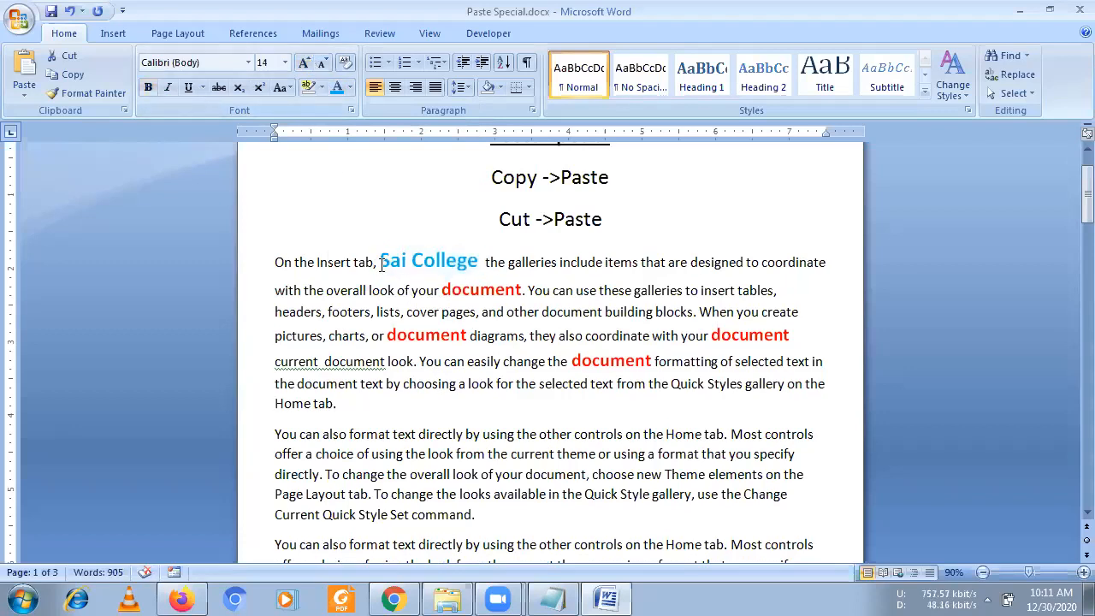
pyautogui.moveTo(497, 184); pyautogui.dragTo(592, 178)
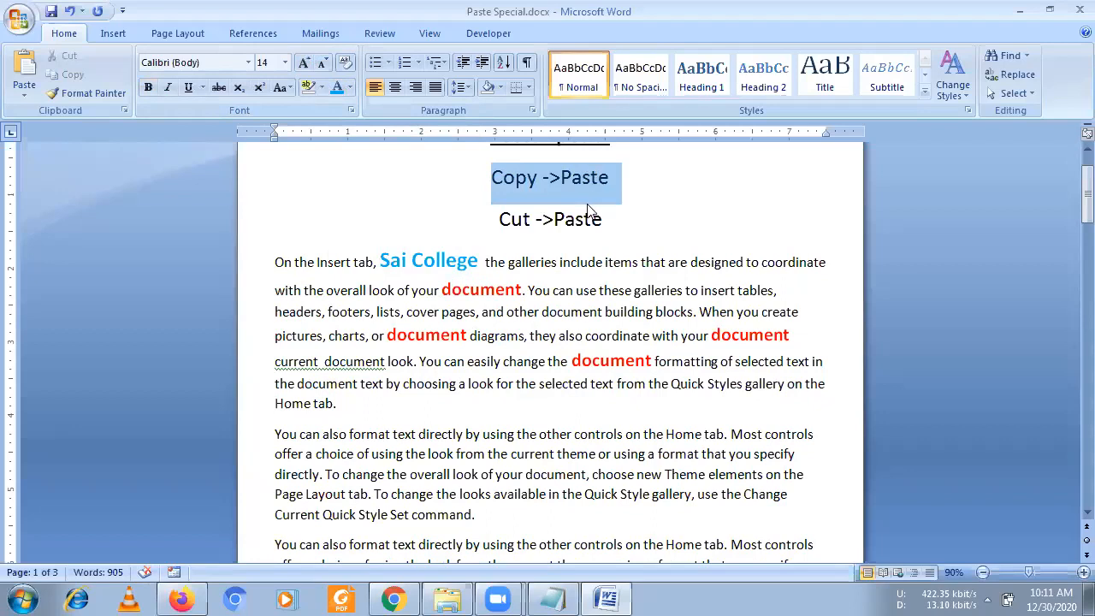
pyautogui.click(380, 261)
pyautogui.click(51, 11)
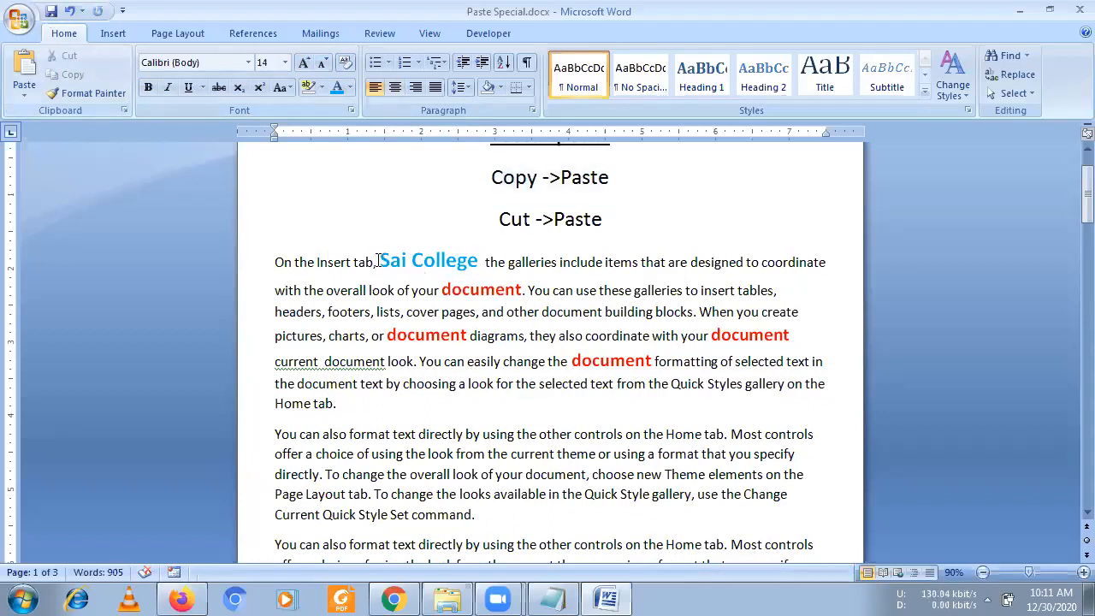
# - Copy the blue "Sai College" and add a space between "text" and "directly" in the second paragraph
pyautogui.moveTo(380, 261); pyautogui.dragTo(484, 261)
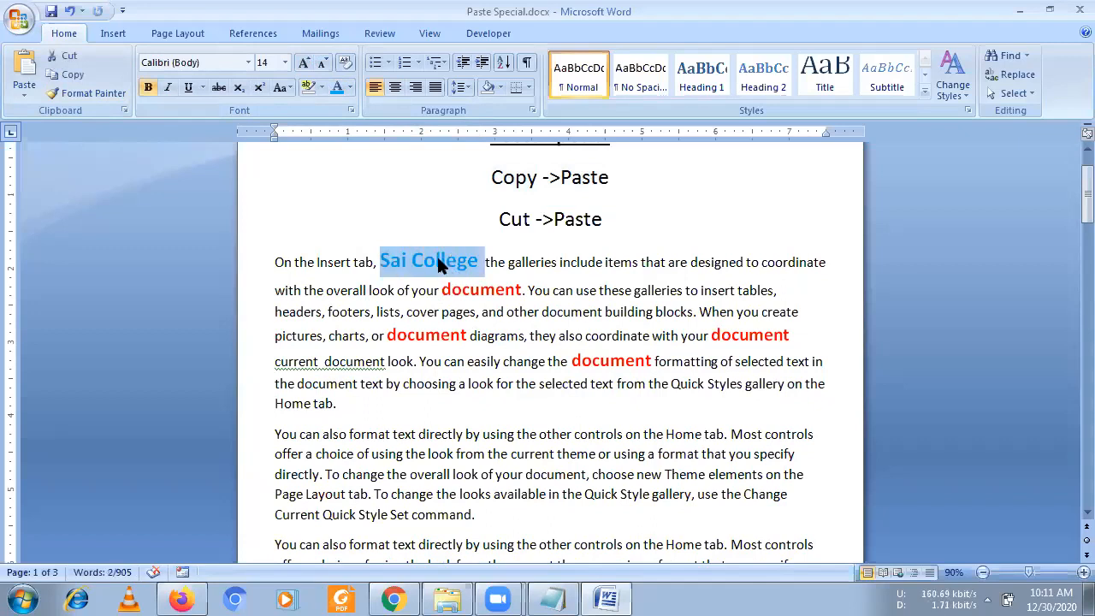
pyautogui.click(75, 79)
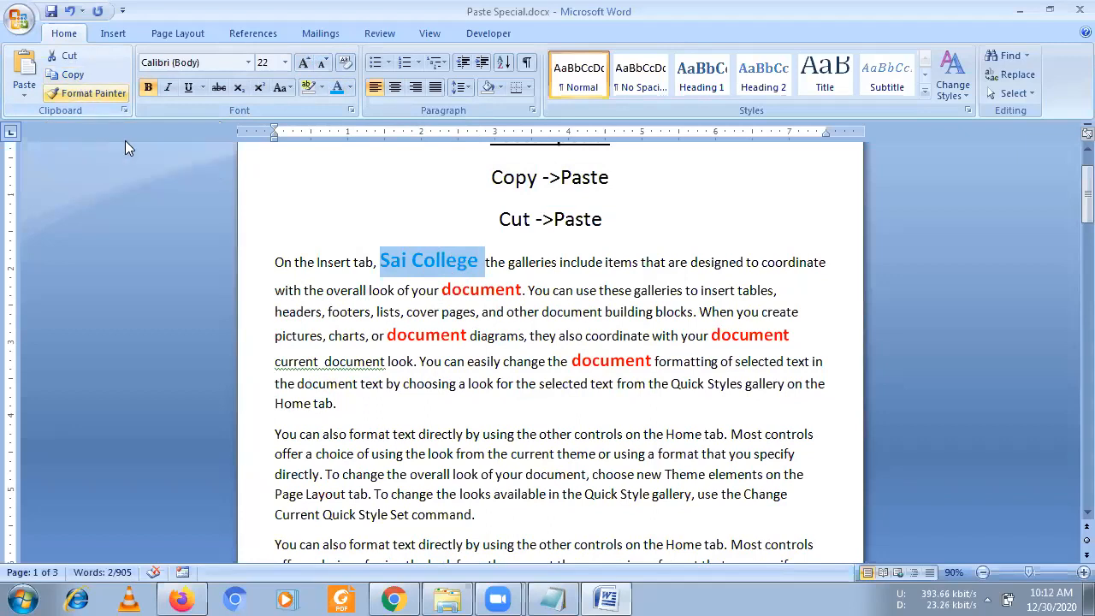
pyautogui.click(419, 434)
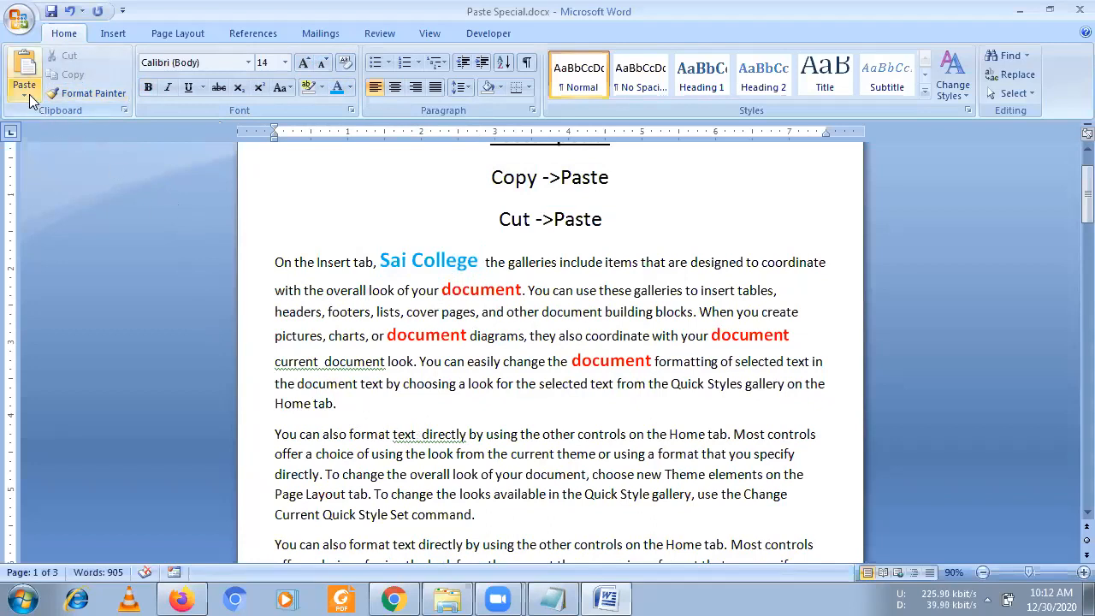
# - Insert the copied "Sai College" before "directly" with Paste Special as a link in HTML Format
pyautogui.click(24, 89)
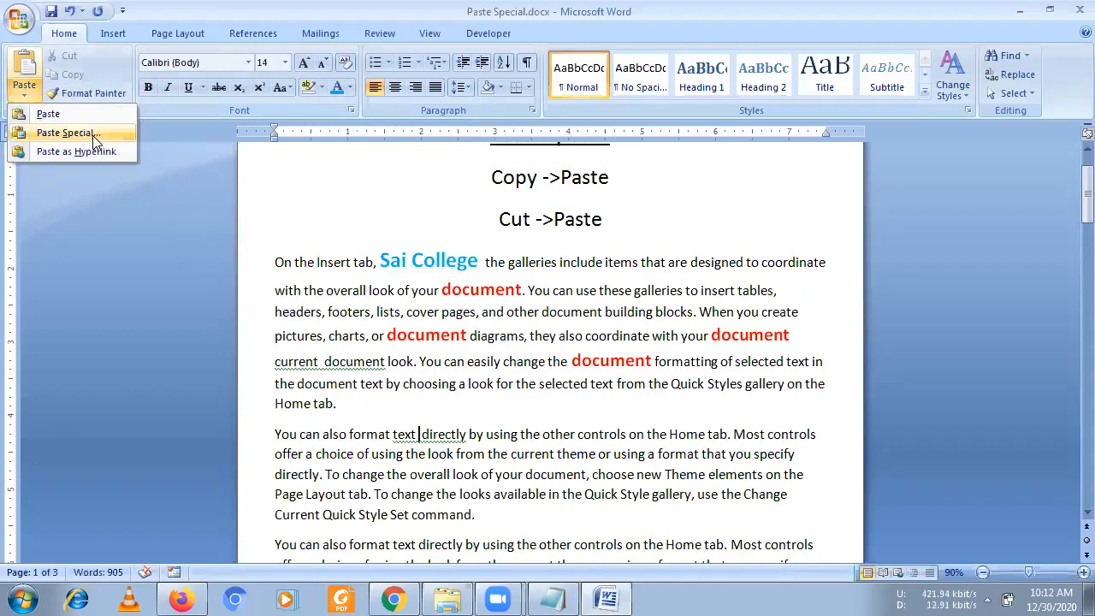
pyautogui.click(69, 132)
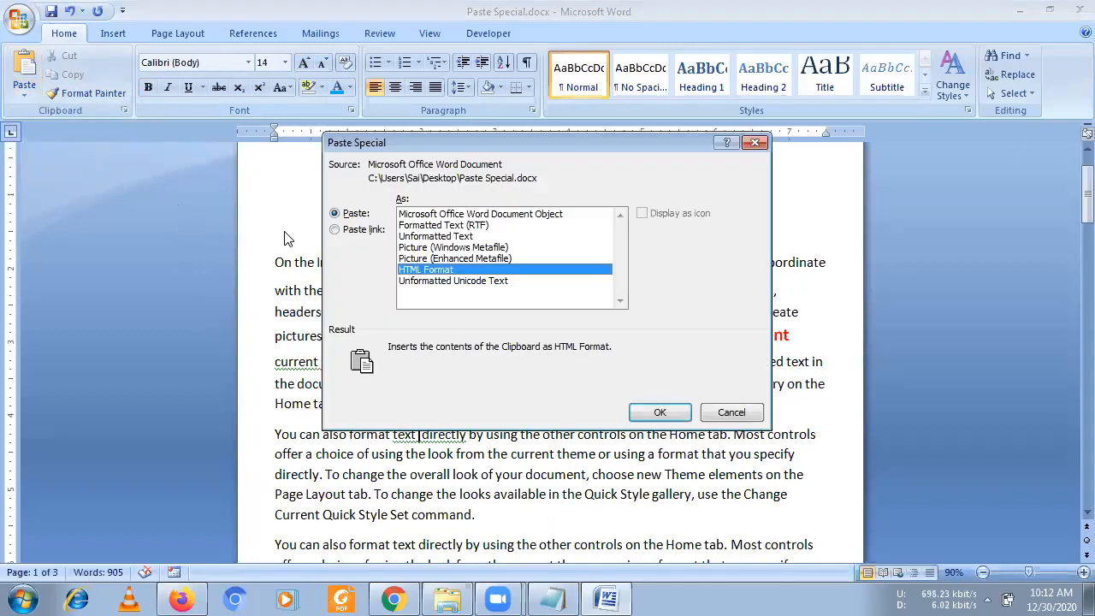
pyautogui.click(351, 231)
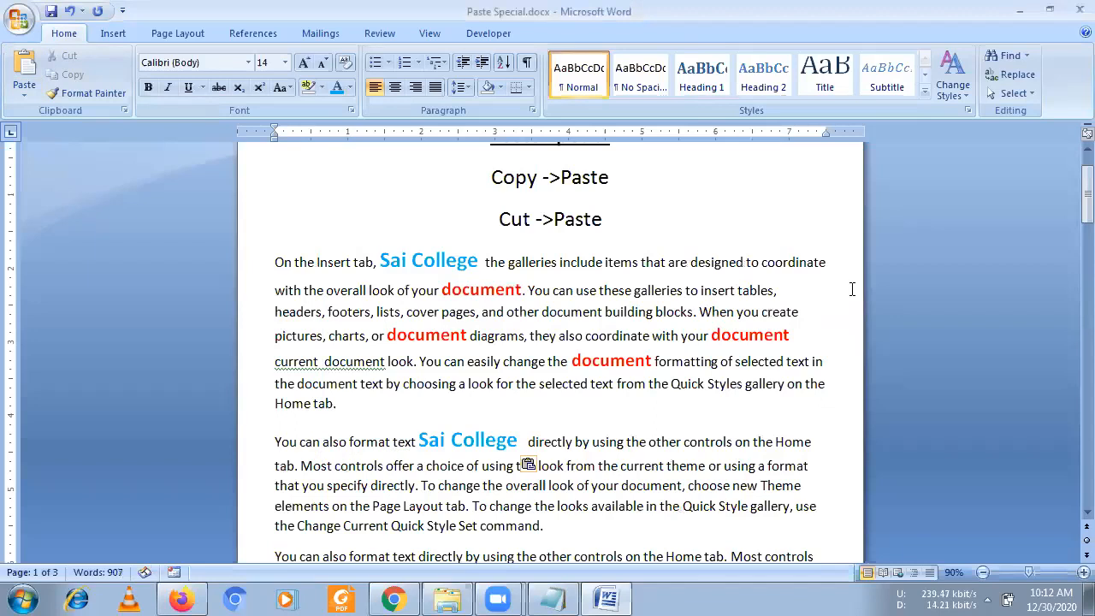
# - Try changing the spacing inside the first sentence's "Sai College", and undo the edits back through the linked paste in the second paragraph
pyautogui.doubleClick(488, 454)
pyautogui.click(481, 486)
pyautogui.click(412, 262)
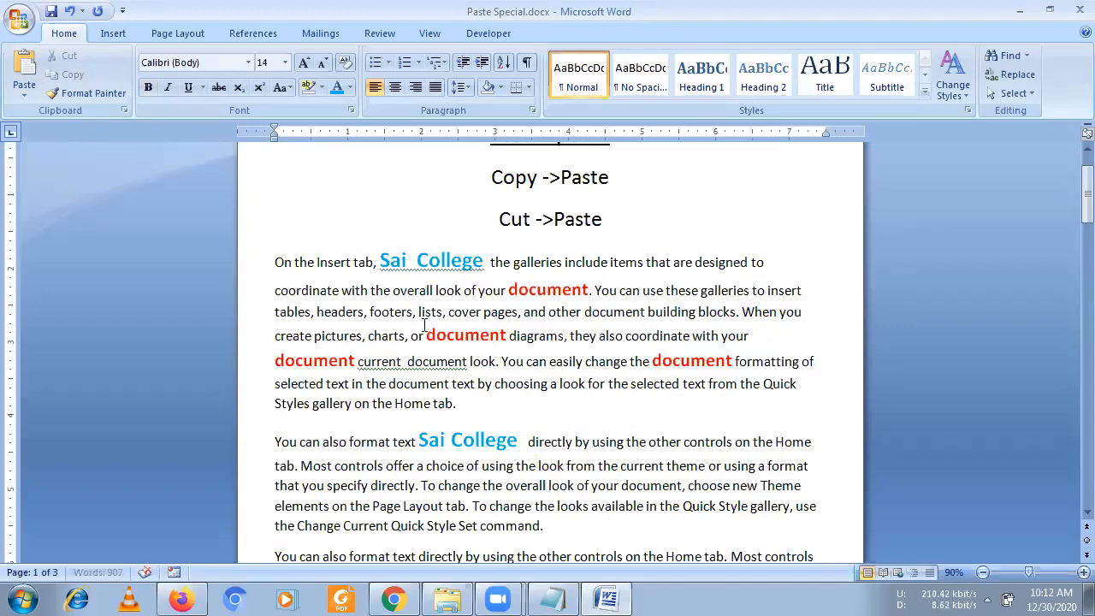
pyautogui.click(424, 325)
pyautogui.click(413, 264)
pyautogui.press('BackSpace')
pyautogui.click(410, 262)
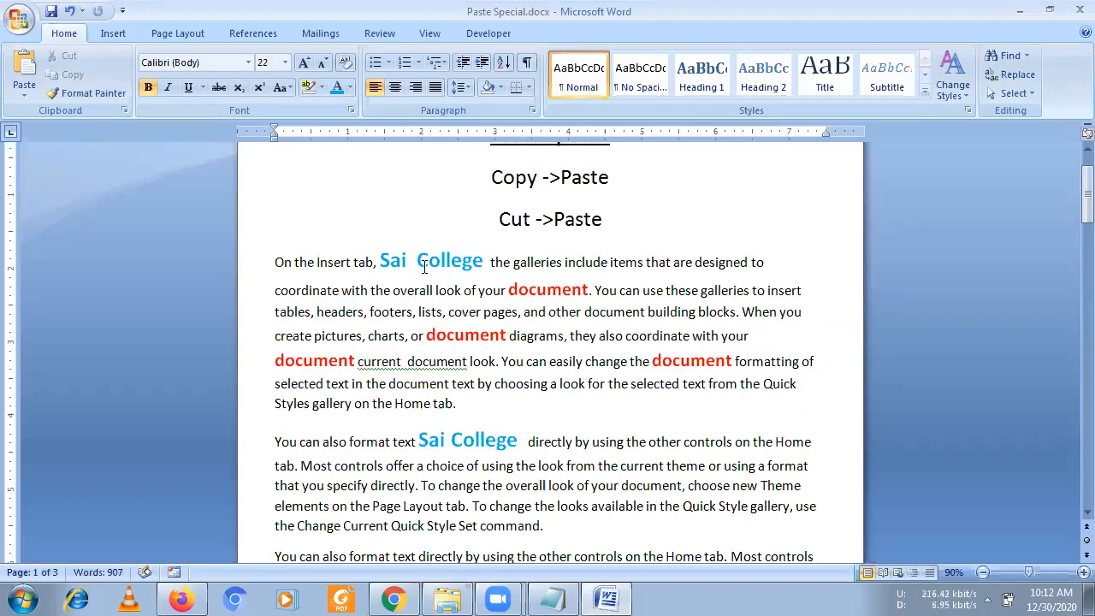
pyautogui.press('BackSpace')
pyautogui.hotkey('ctrl', 'z')
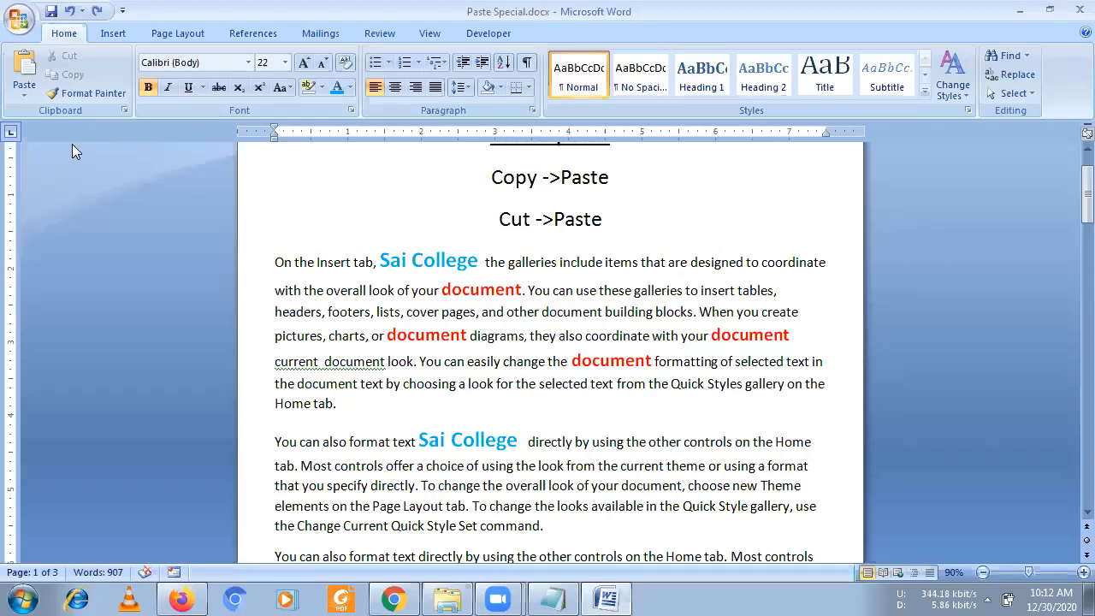
pyautogui.hotkey('ctrl', 'z')
pyautogui.click(24, 97)
pyautogui.click(51, 137)
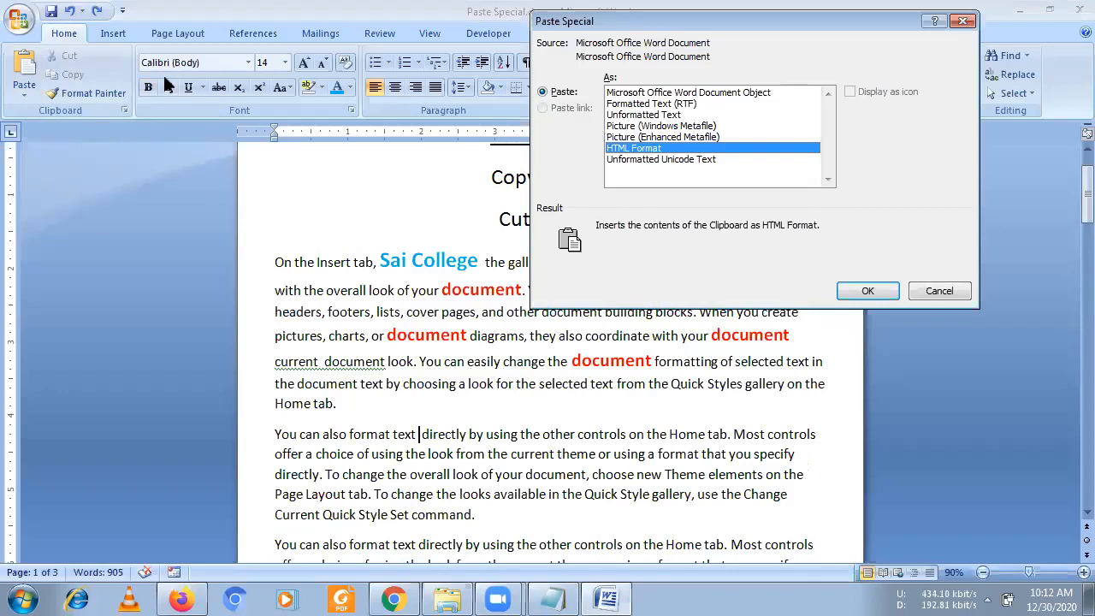
pyautogui.click(938, 291)
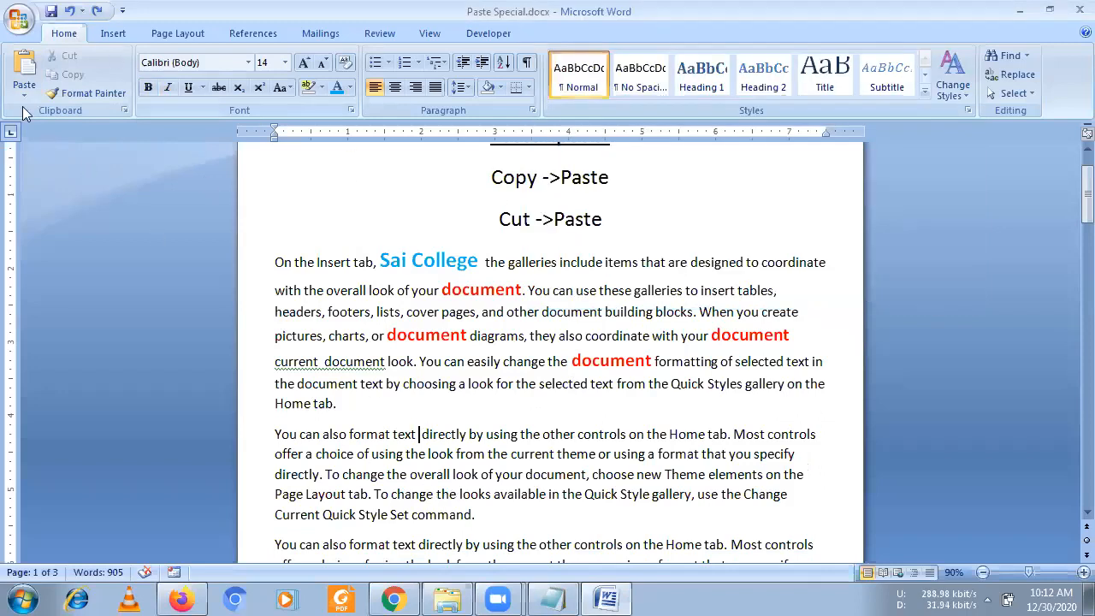
pyautogui.hotkey('ctrl', 'alt', 'v')
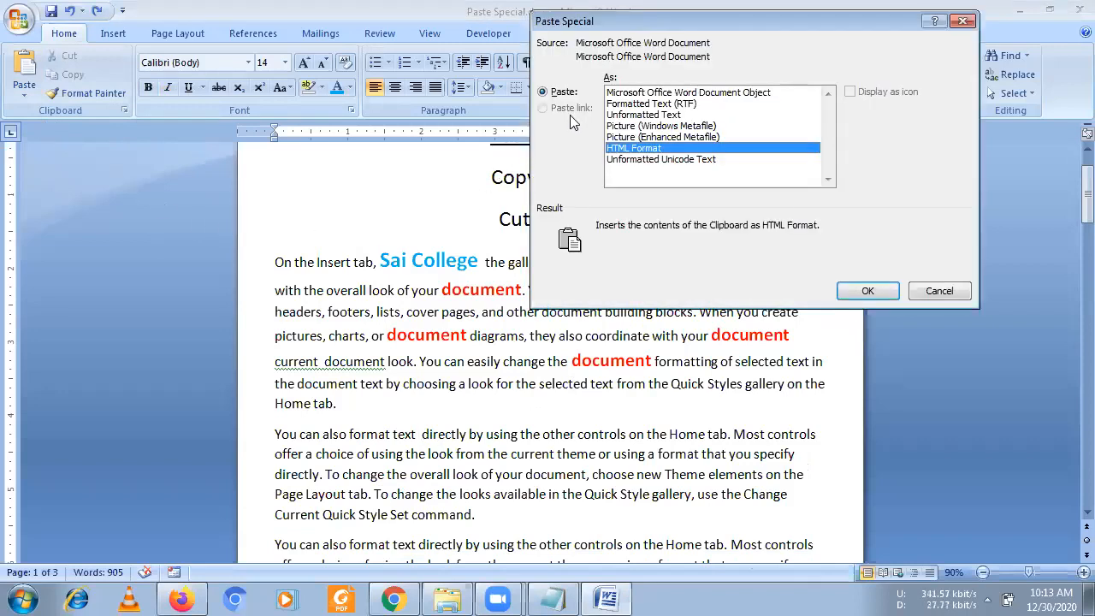
pyautogui.click(938, 291)
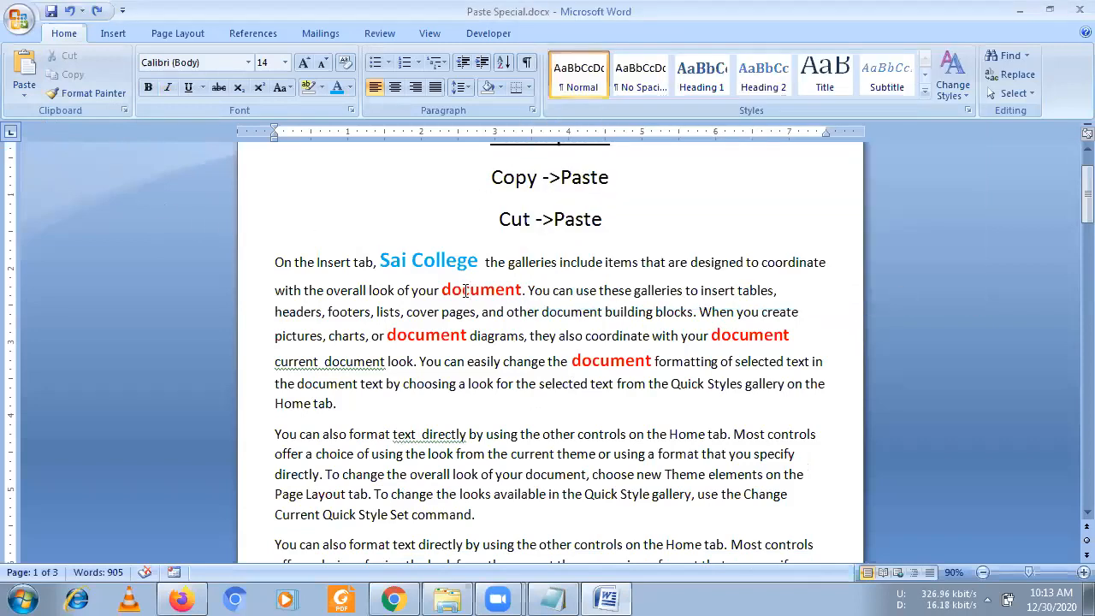
# - Copy the blue "Sai College" from the first sentence and paste it before "directly" in the second paragraph as an HTML Format link
pyautogui.moveTo(380, 262); pyautogui.dragTo(485, 262)
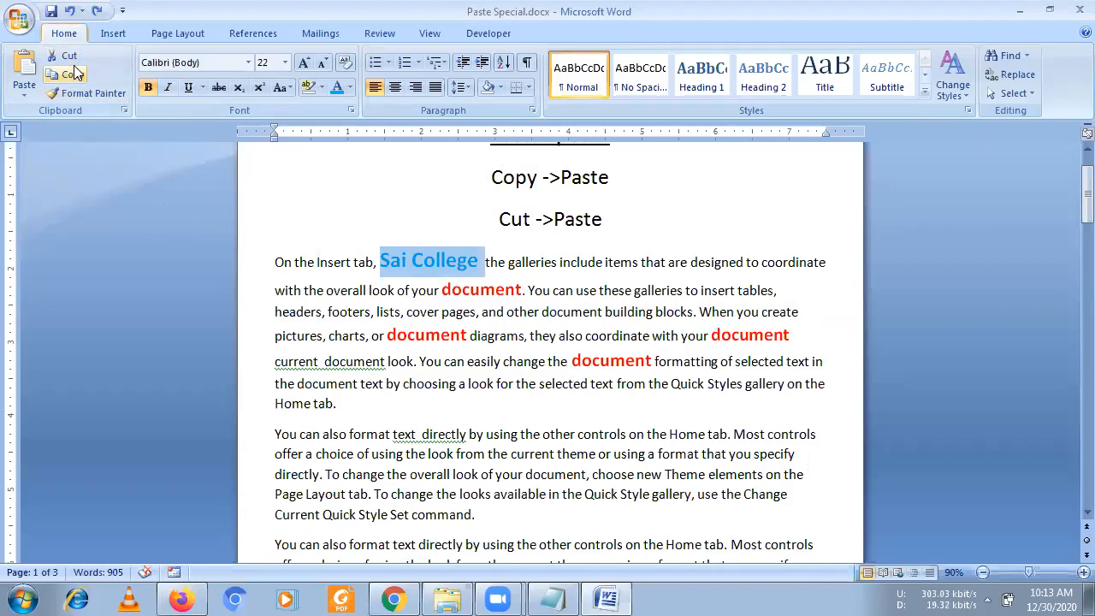
pyautogui.click(74, 77)
pyautogui.click(419, 434)
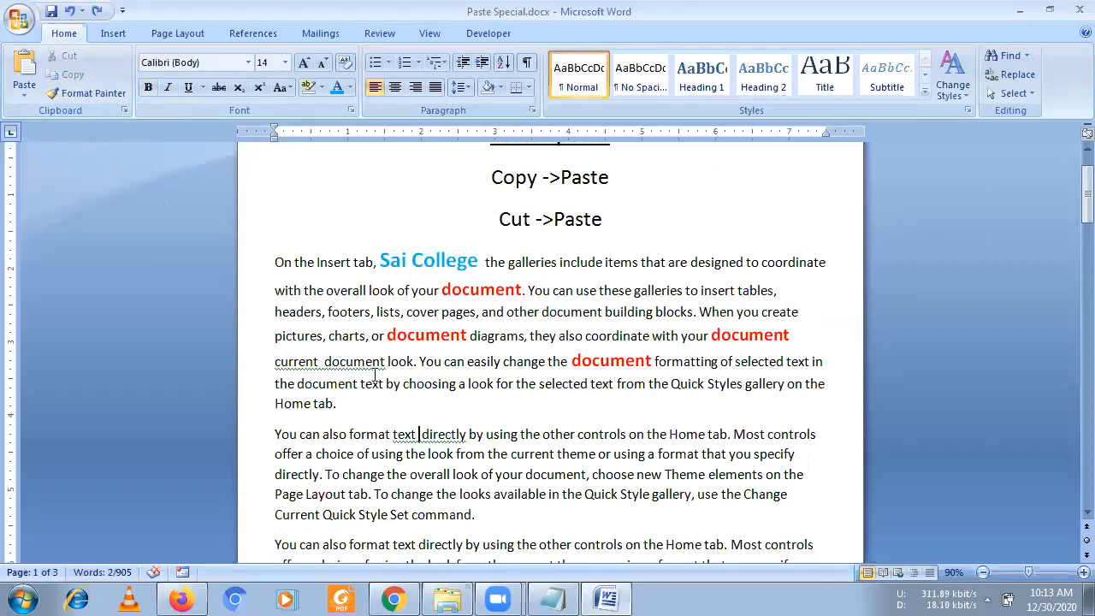
pyautogui.click(24, 85)
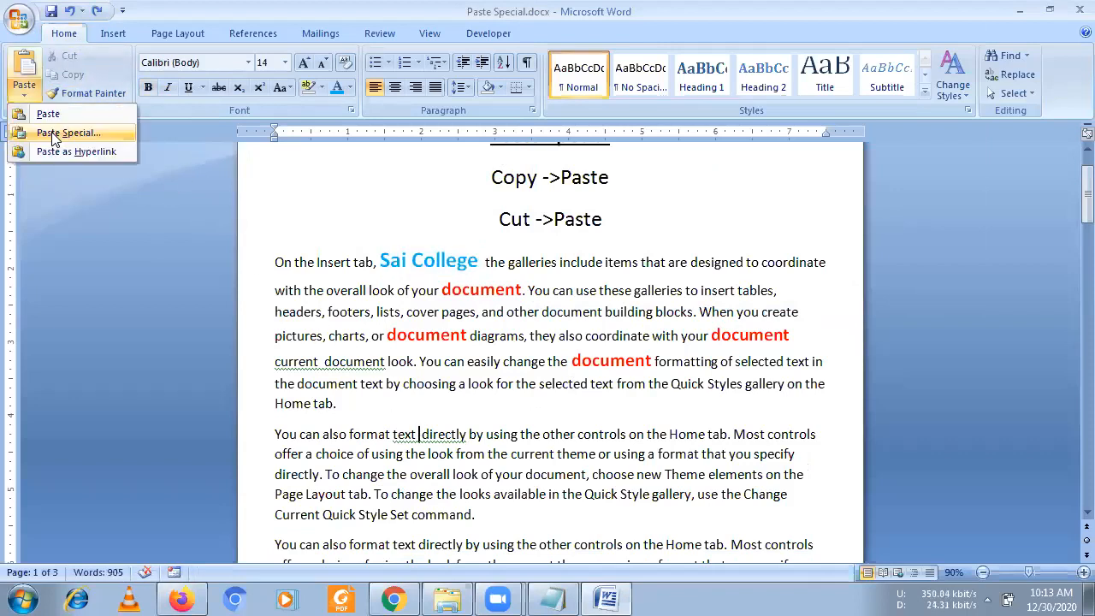
pyautogui.click(60, 133)
pyautogui.click(546, 108)
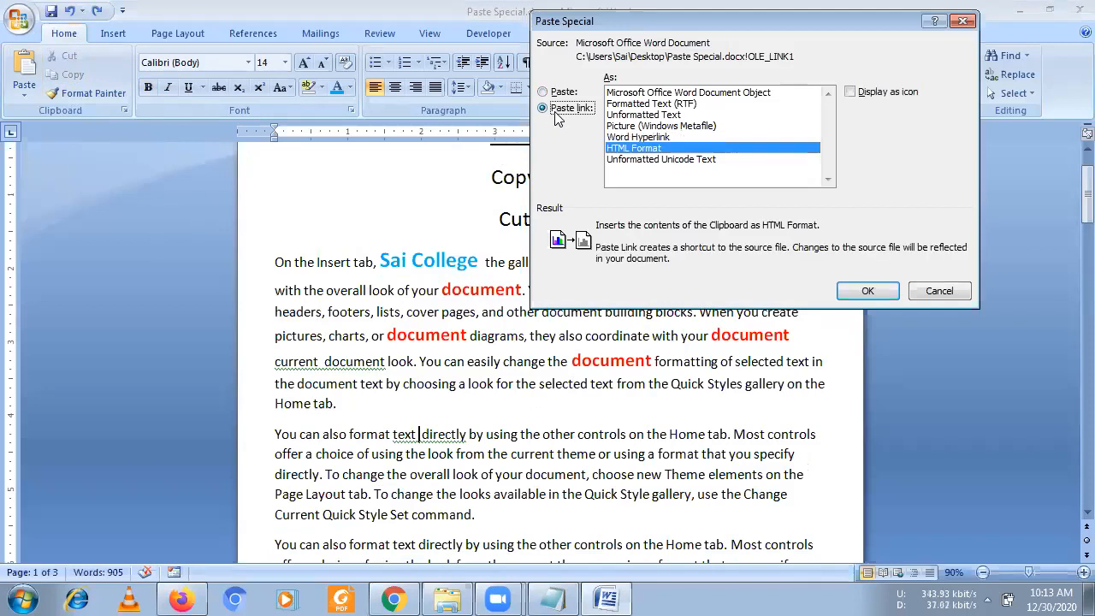
pyautogui.click(868, 291)
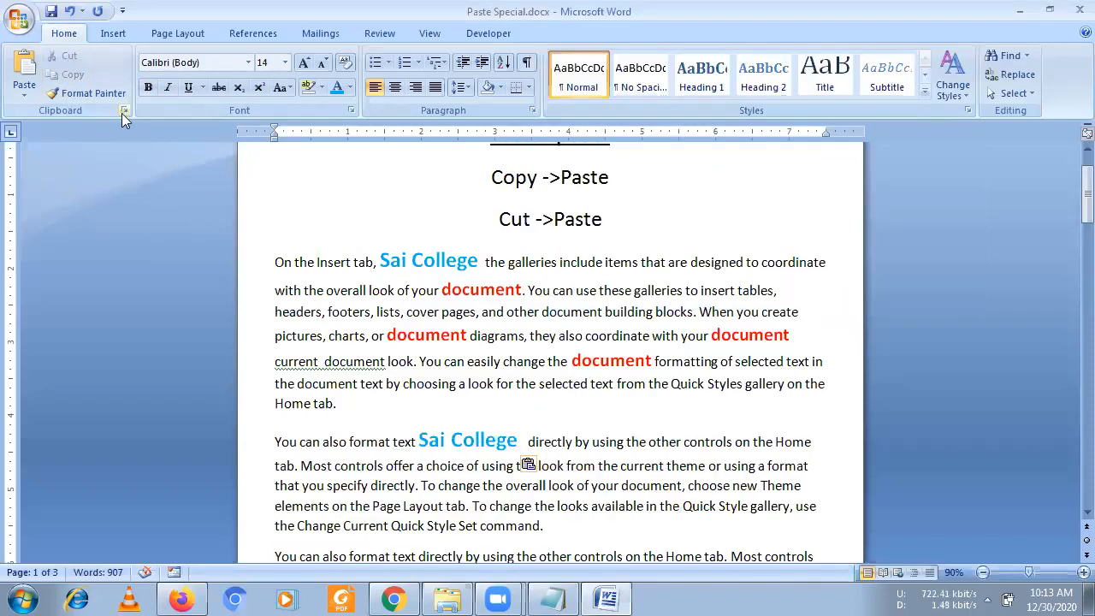
# - Insert "Sai College" before "using a format" in the second paragraph with Paste Special in HTML Format
pyautogui.click(31, 89)
pyautogui.click(55, 132)
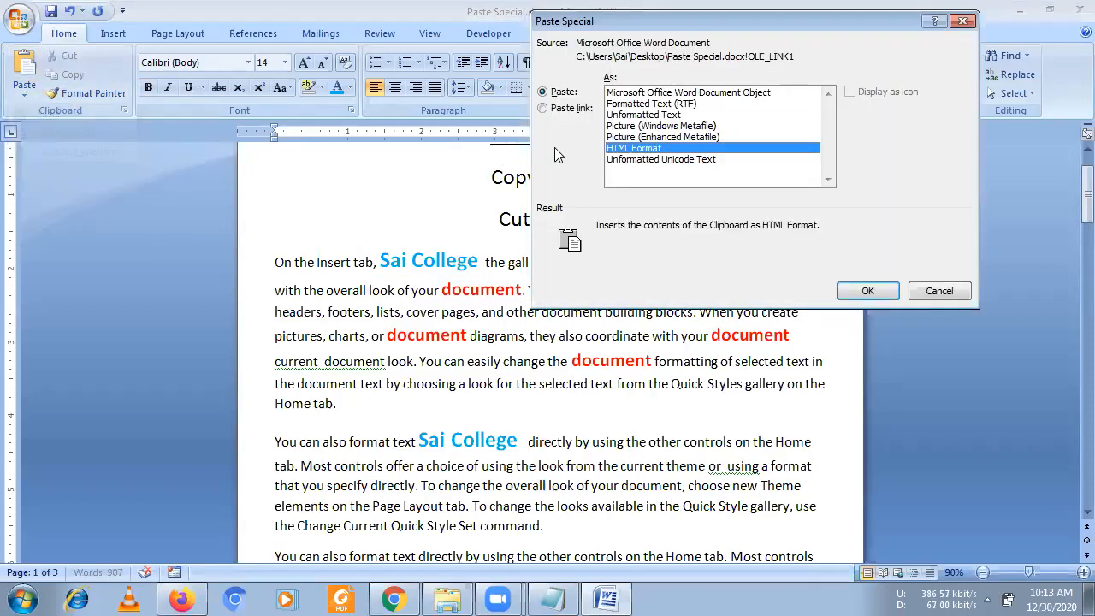
pyautogui.click(865, 290)
# - Add a space before "document text" in the first paragraph and paste "Sai College" there as an HTML Format link
pyautogui.click(297, 348)
pyautogui.press('BackSpace')
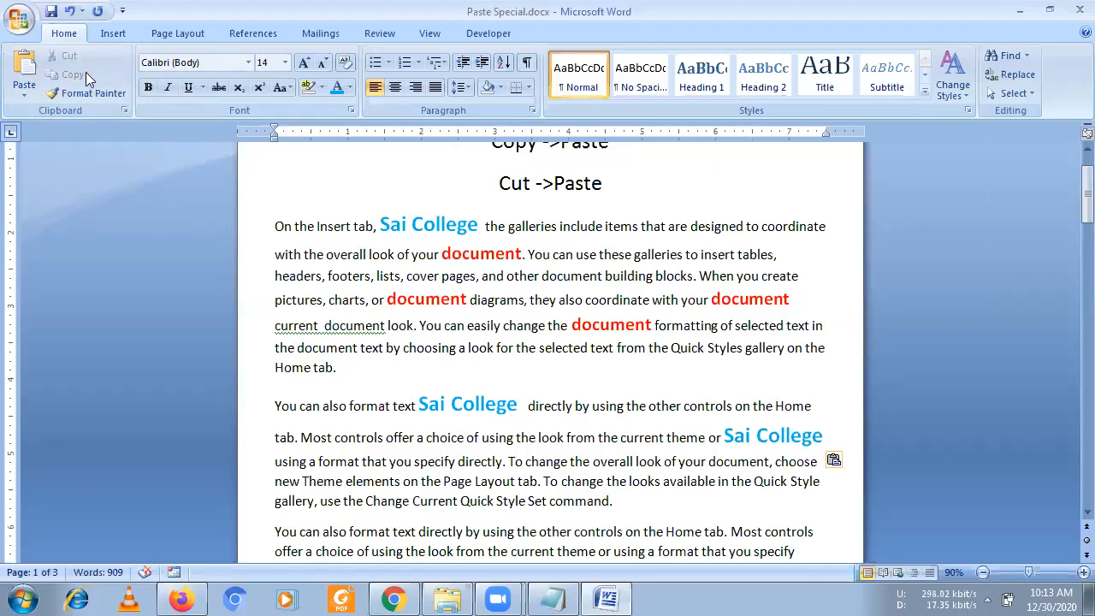
pyautogui.click(24, 94)
pyautogui.click(69, 133)
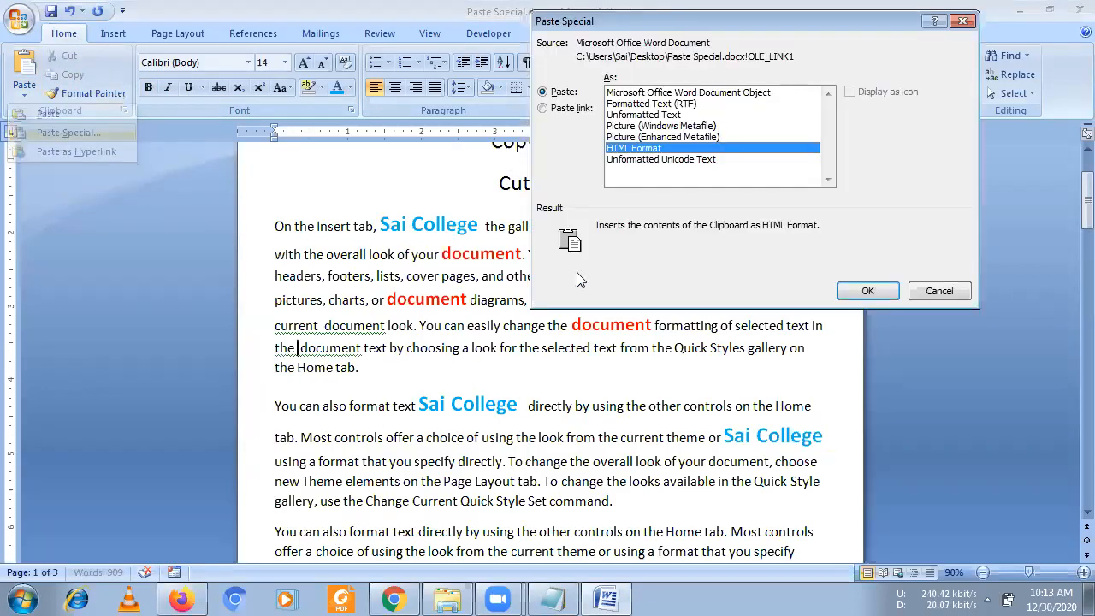
pyautogui.click(571, 108)
pyautogui.click(853, 290)
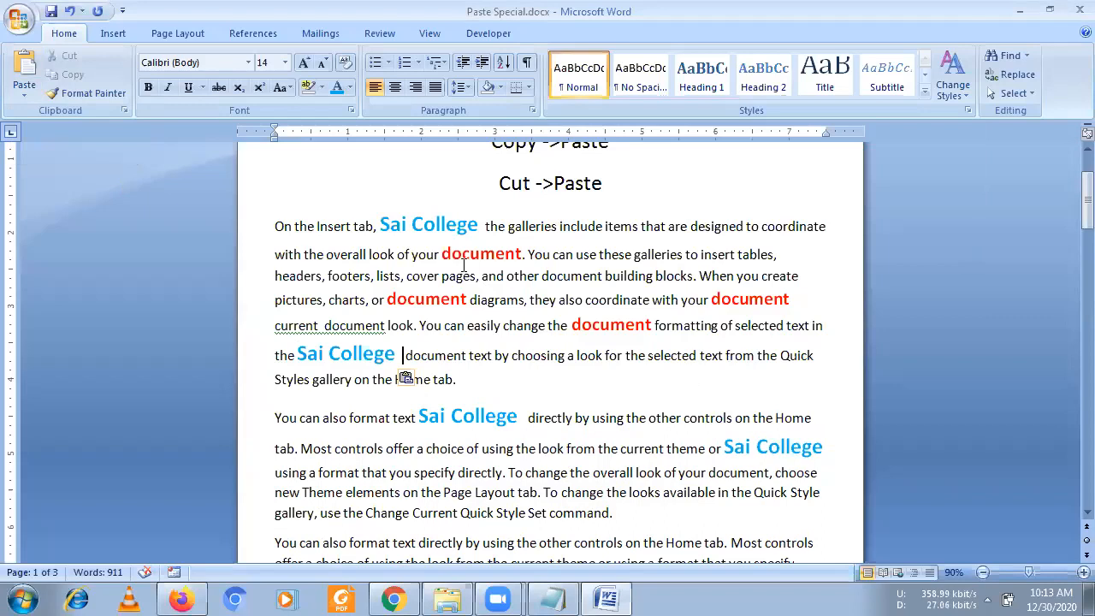
pyautogui.moveTo(450, 255); pyautogui.dragTo(508, 255)
pyautogui.click(425, 294)
pyautogui.click(588, 326)
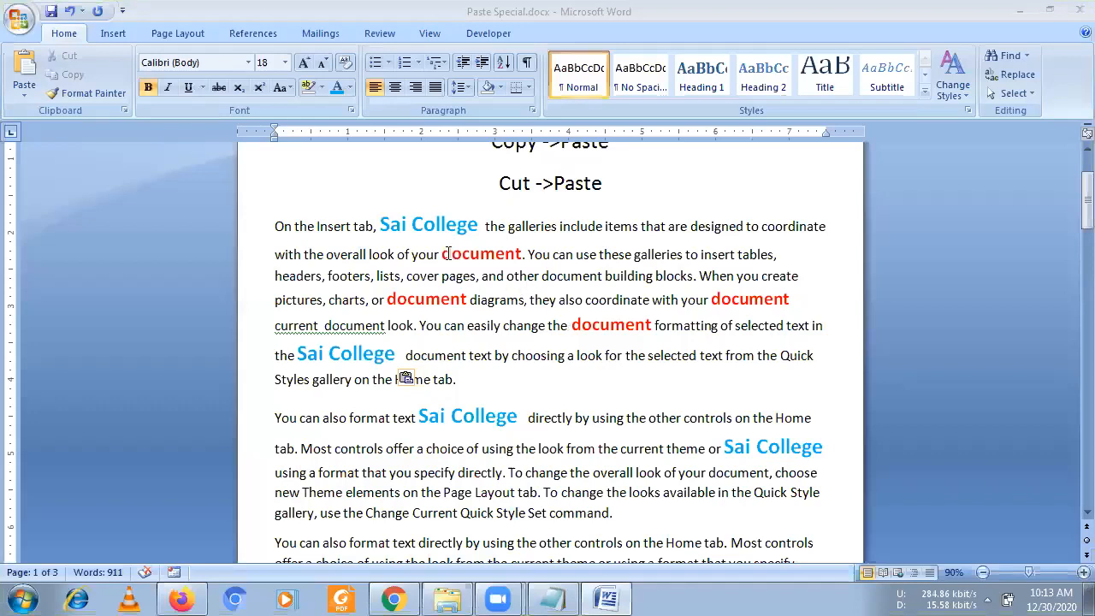
# - Compare the red "document" copies with the blue "Sai College" copies in the first two paragraphs to tell plain text from linked text
pyautogui.moveTo(444, 254); pyautogui.dragTo(522, 254)
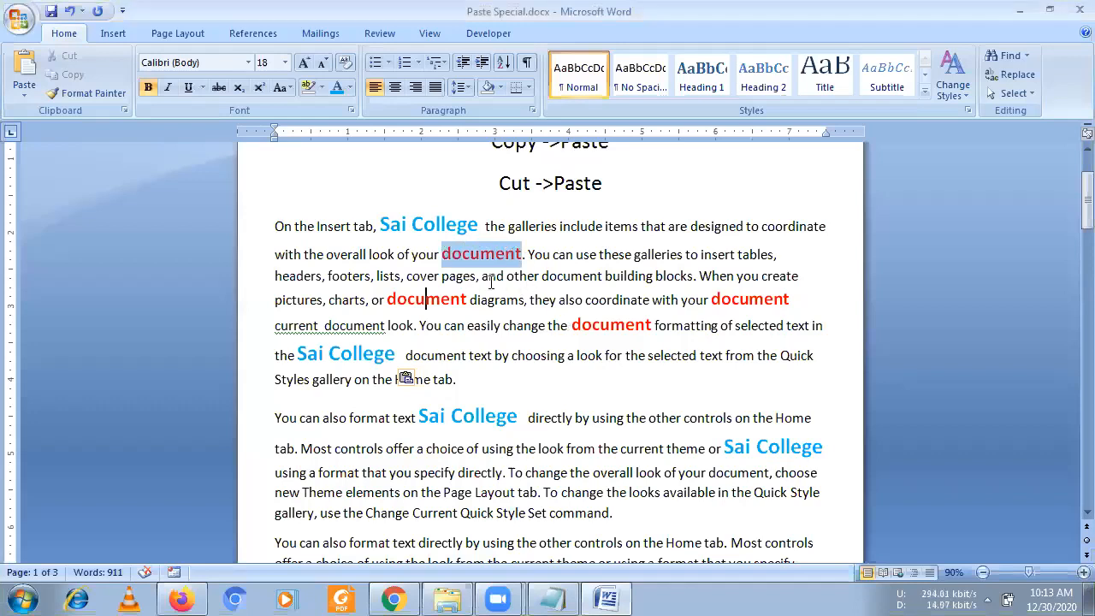
pyautogui.click(426, 297)
pyautogui.click(464, 257)
pyautogui.click(443, 298)
pyautogui.click(480, 256)
pyautogui.click(497, 254)
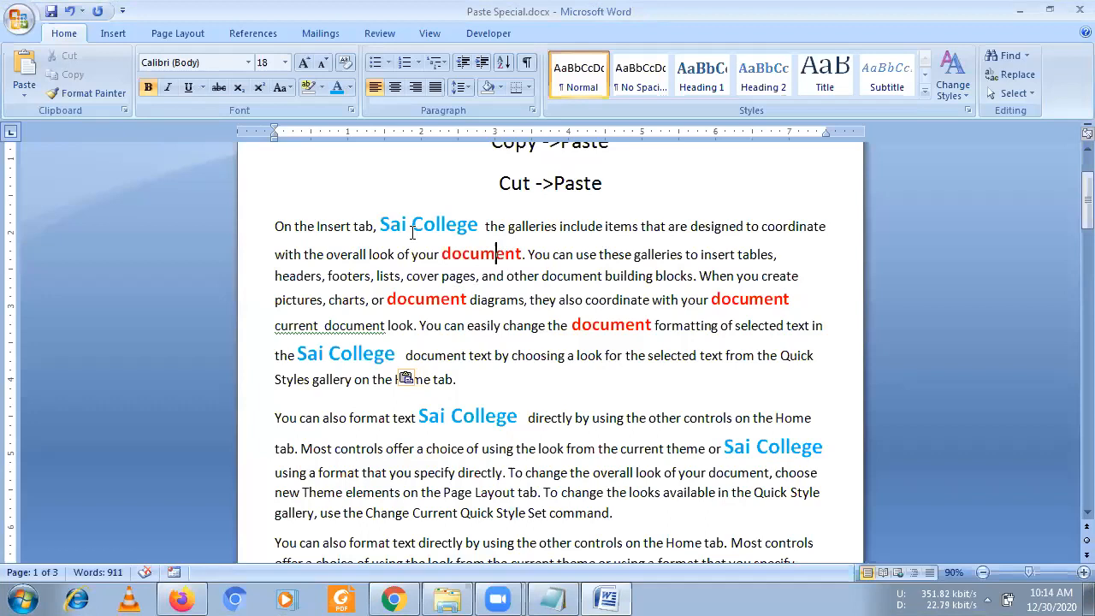
pyautogui.click(439, 232)
pyautogui.click(353, 354)
pyautogui.click(404, 224)
pyautogui.click(475, 415)
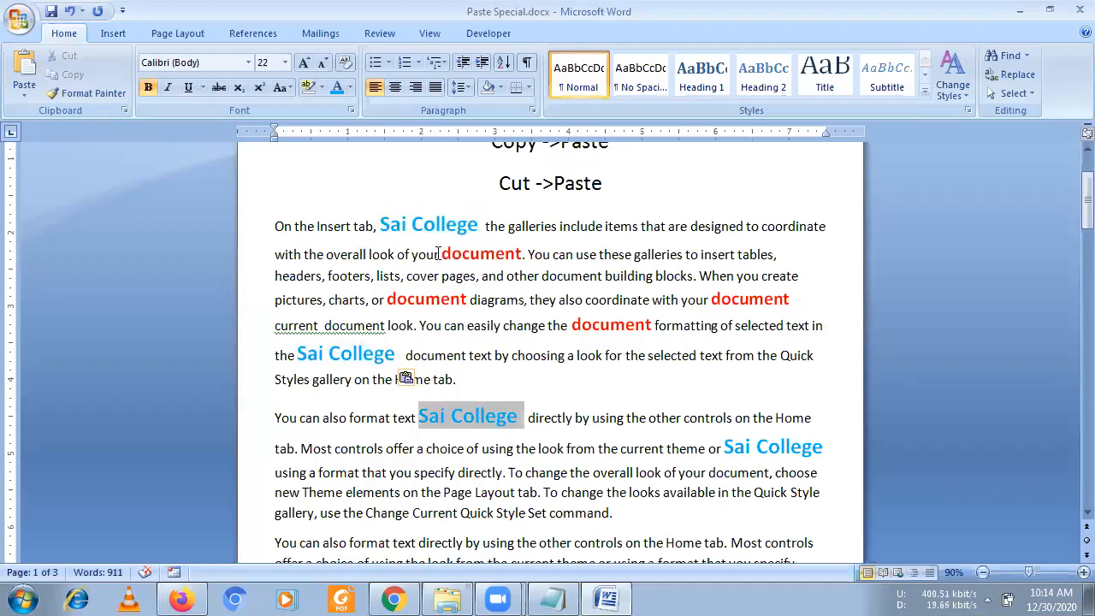
# - Try inserting an "n" before "College" in the blue text ahead of "using a format", and remove it again
pyautogui.click(756, 446)
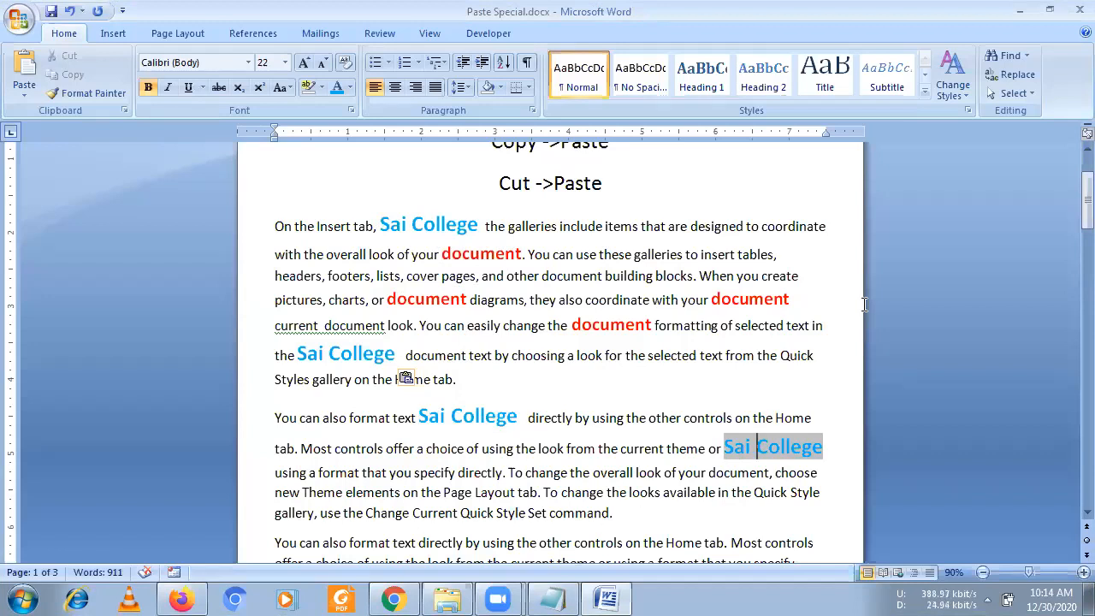
pyautogui.write('n')
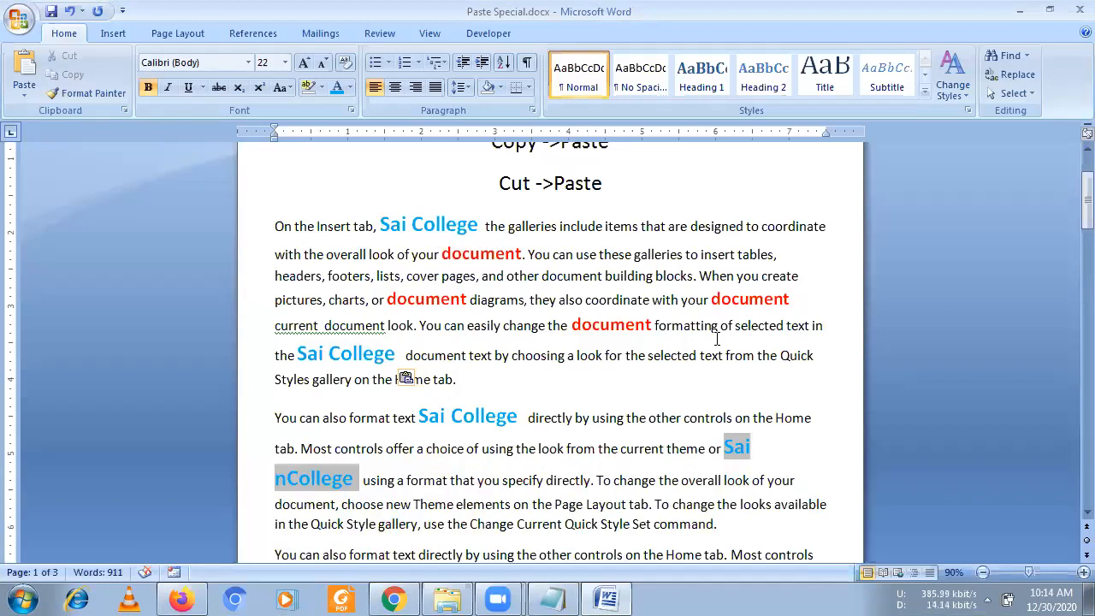
pyautogui.press('BackSpace')
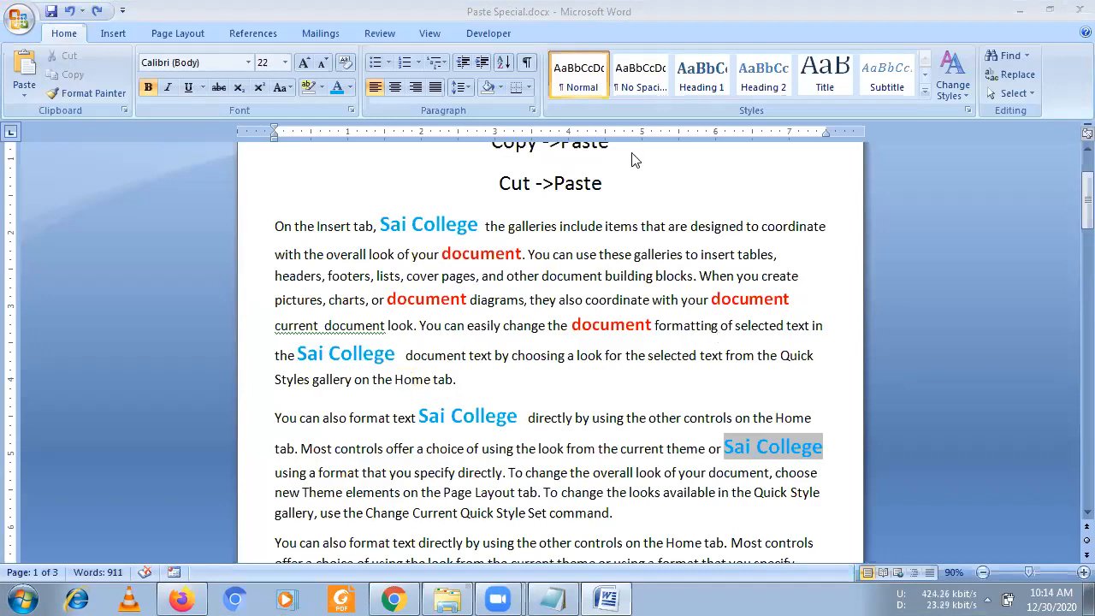
# - Change the red "document" in the first sentence to "documents" and check the other red copies
pyautogui.click(471, 255)
pyautogui.click(521, 254)
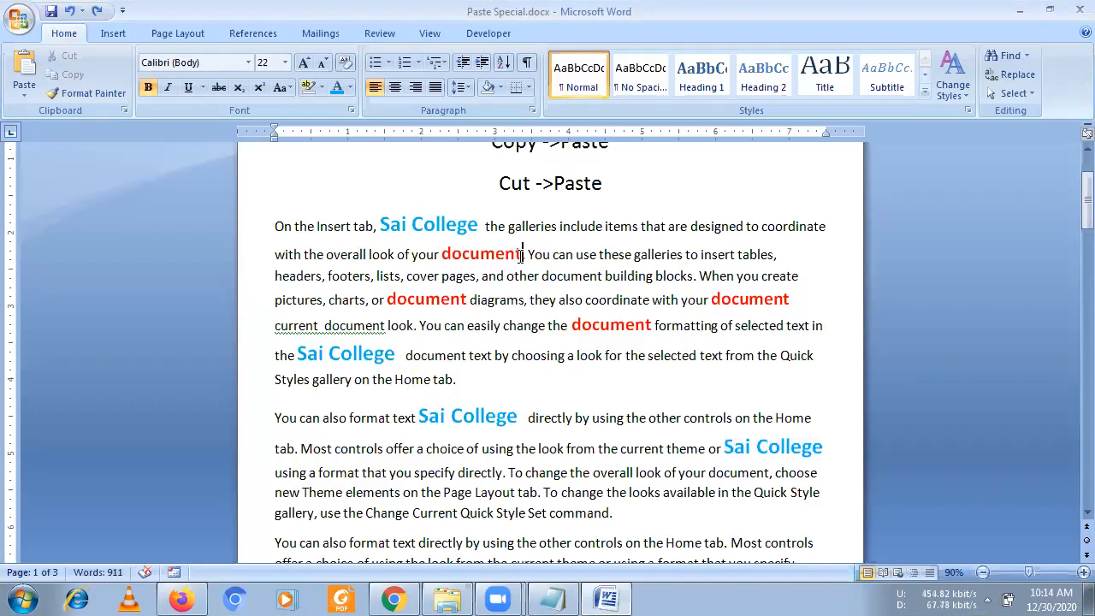
pyautogui.write('s')
pyautogui.click(509, 299)
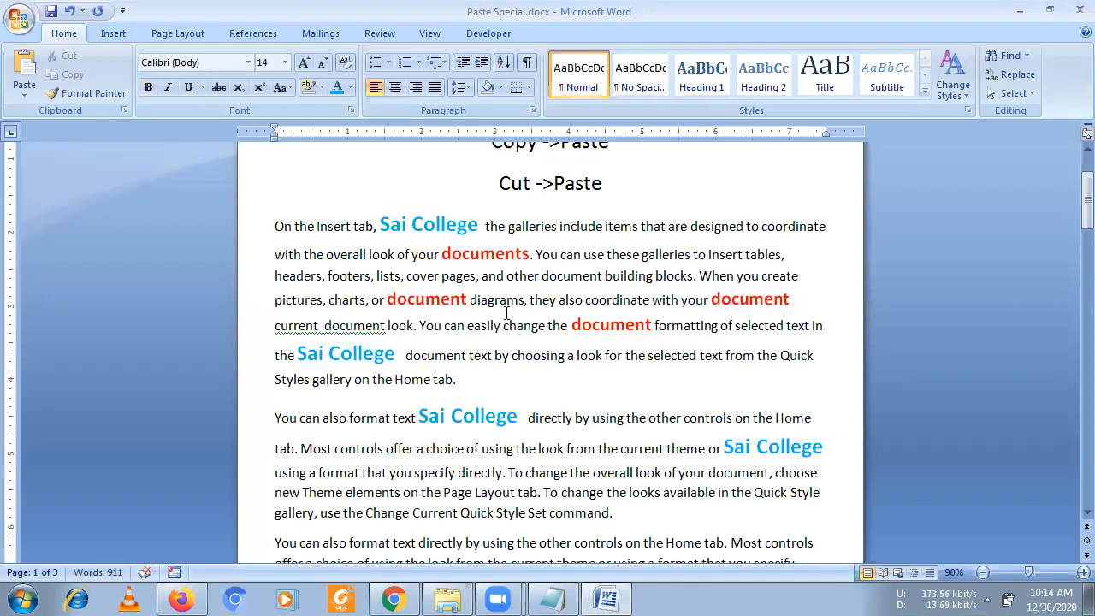
pyautogui.doubleClick(489, 255)
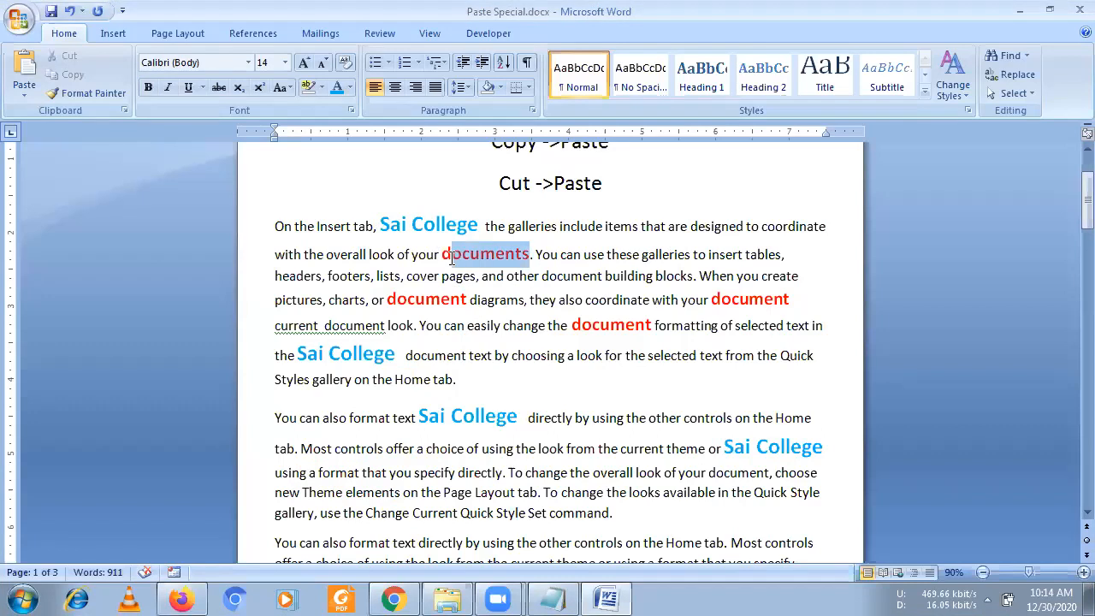
pyautogui.click(440, 299)
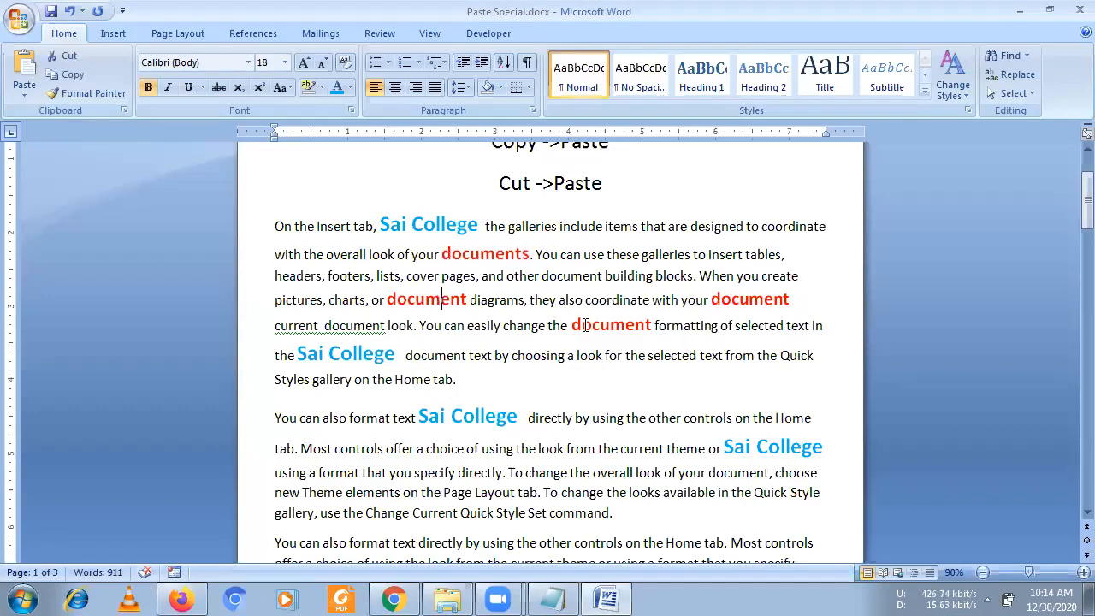
pyautogui.click(732, 298)
# - Change the blue source text in the first sentence to "Sai Colleges" and refresh its linked copies
pyautogui.click(411, 225)
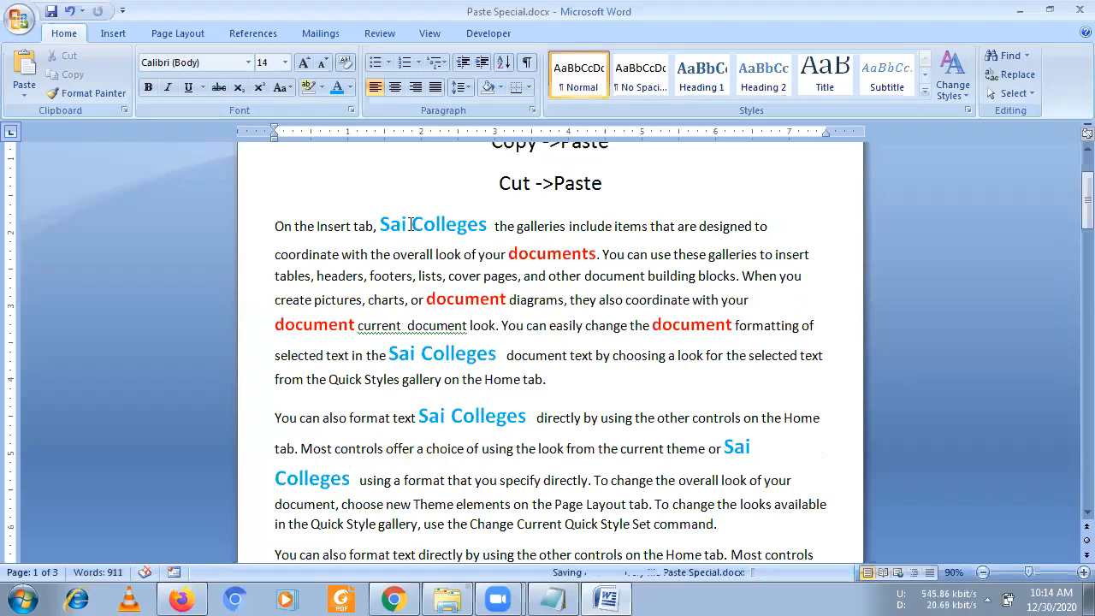
pyautogui.moveTo(382, 221); pyautogui.dragTo(487, 224)
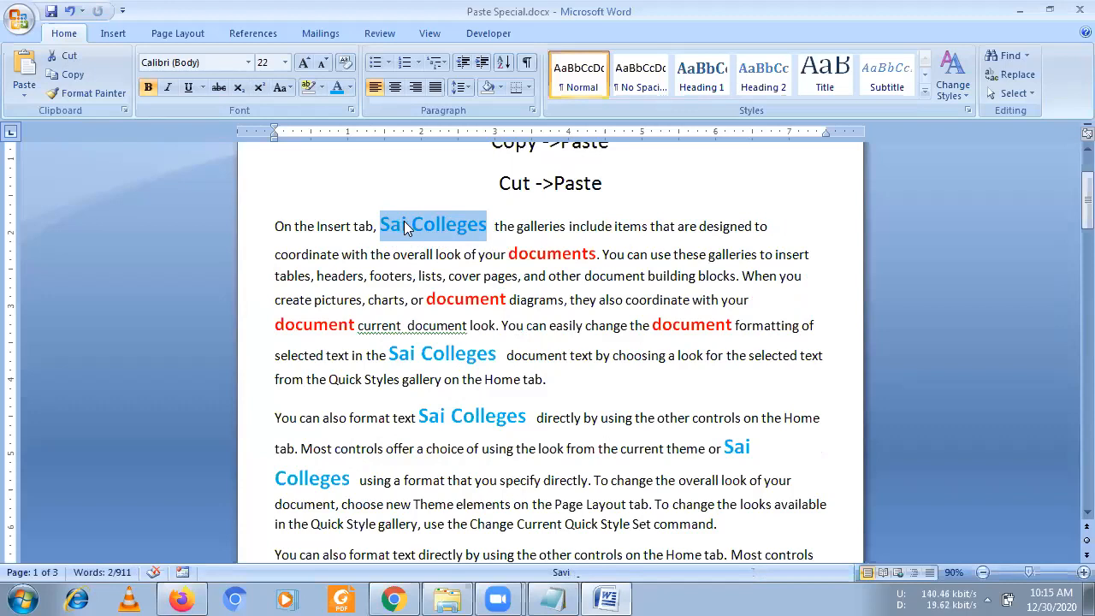
pyautogui.click(428, 249)
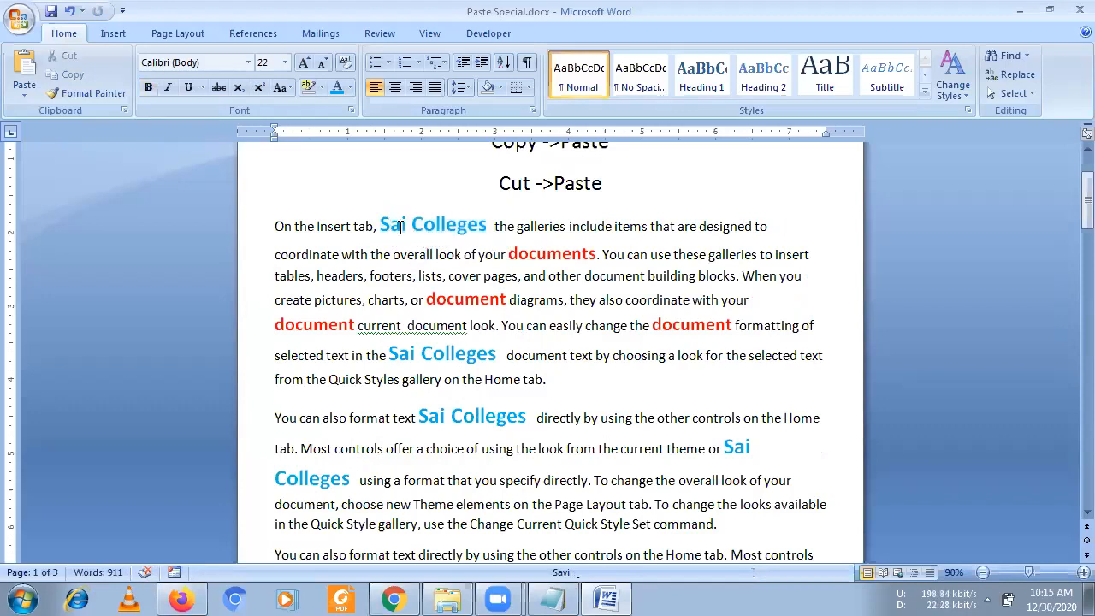
# - Change the blue source text in the first sentence to "Sai College bhilai" and refresh its linked copies
pyautogui.press('Left')
pyautogui.write('bhilai')
pyautogui.press('Delete')
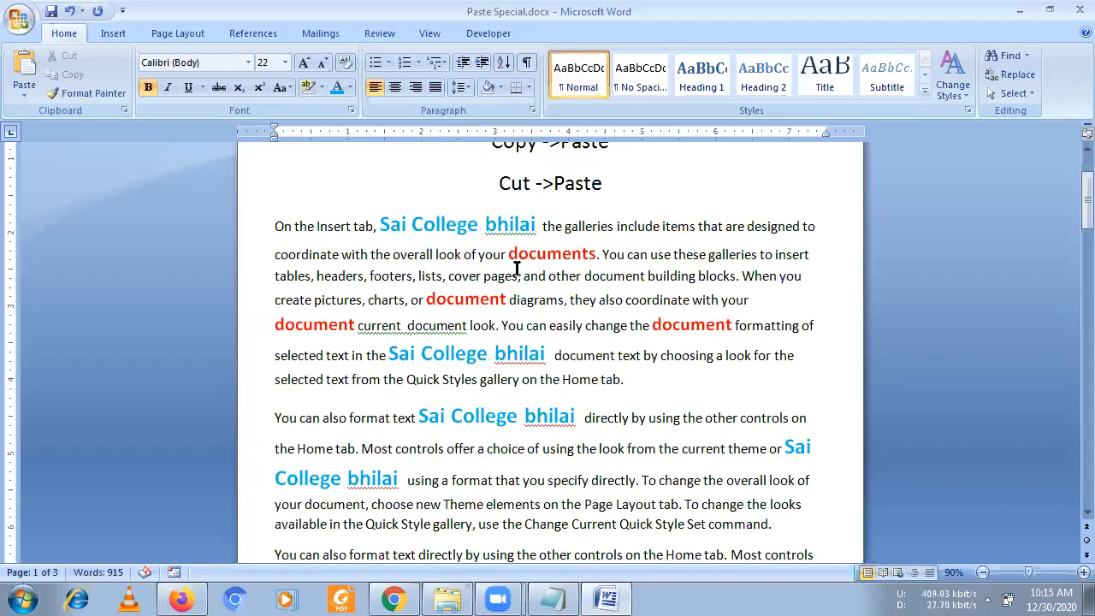
pyautogui.click(522, 219)
pyautogui.doubleClick(522, 219)
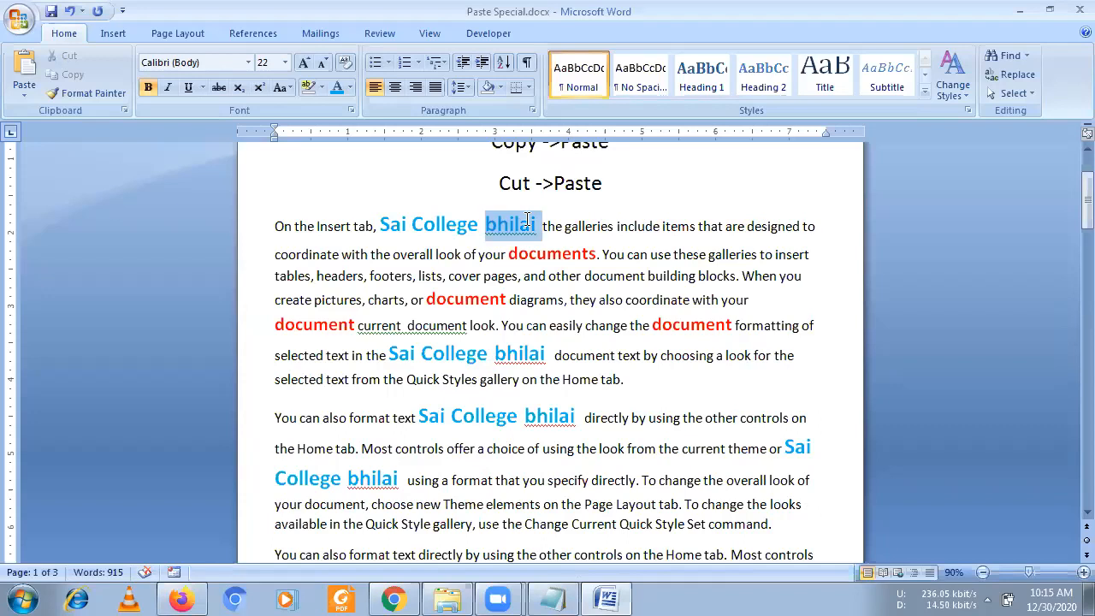
pyautogui.click(436, 223)
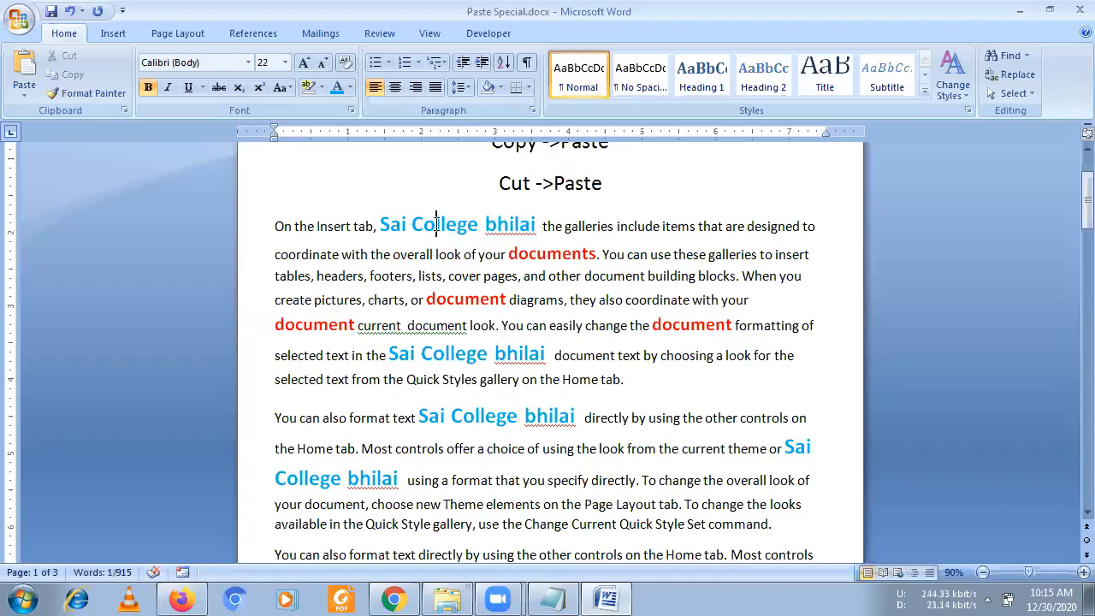
# - Delete "ege" from "College" in the blue source text, refresh the linked copies, and restore the letters
pyautogui.moveTo(477, 225); pyautogui.dragTo(448, 223)
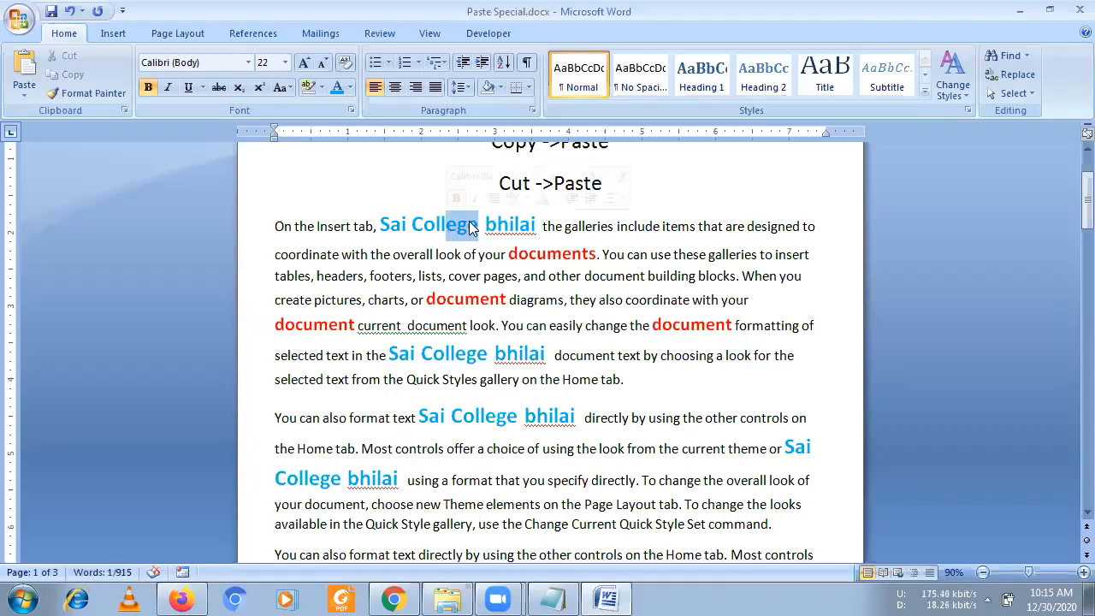
pyautogui.press('Delete')
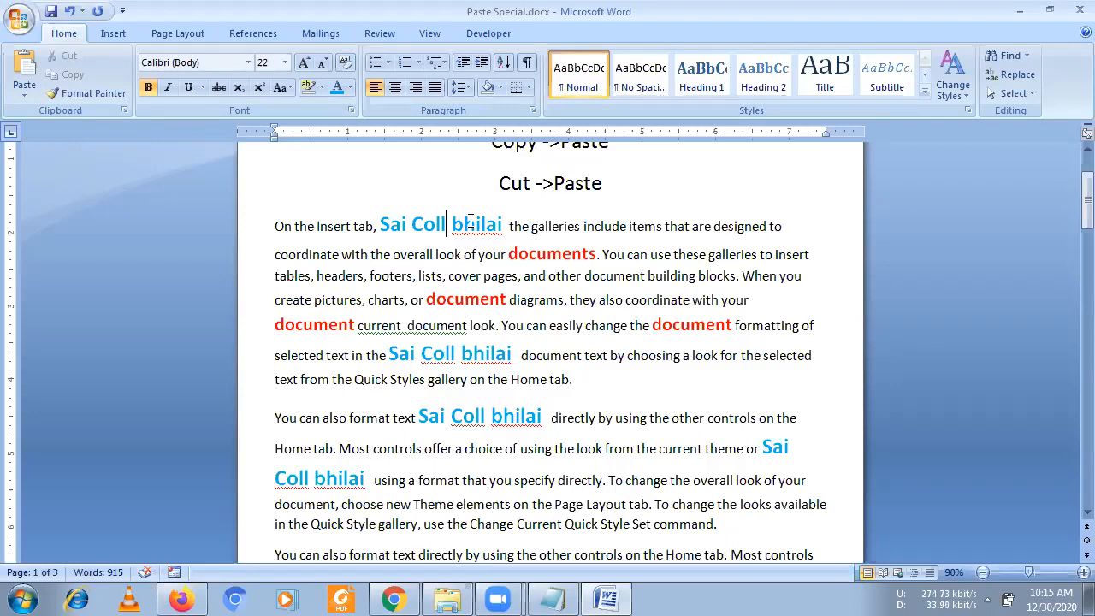
pyautogui.write('ege')
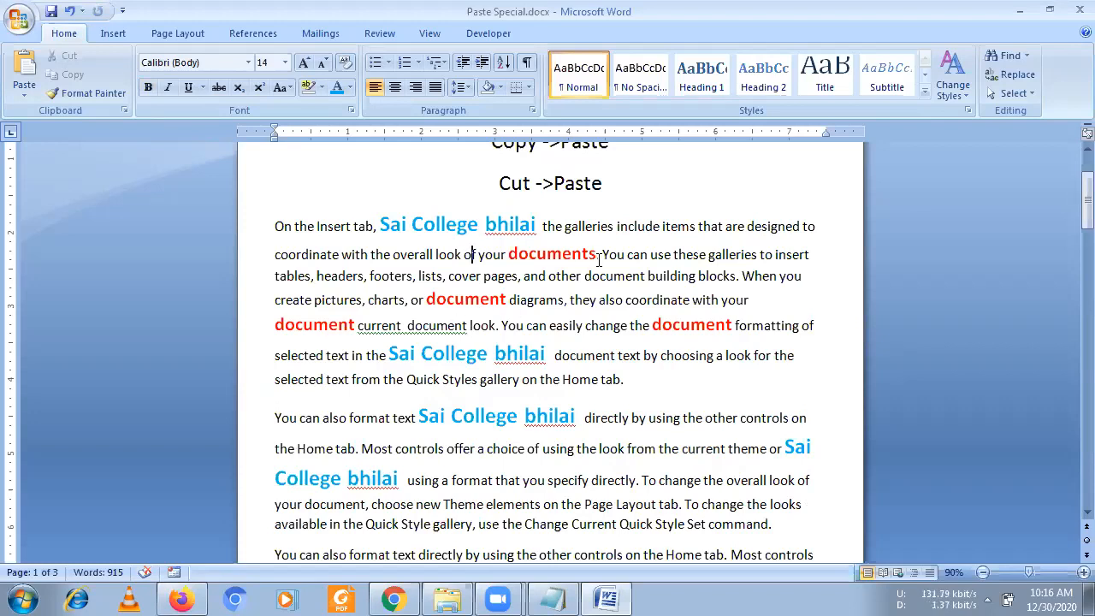
# - Change the red "documents" in the first sentence to "document bhilai"
pyautogui.press('BackSpace')
pyautogui.write('bhi')
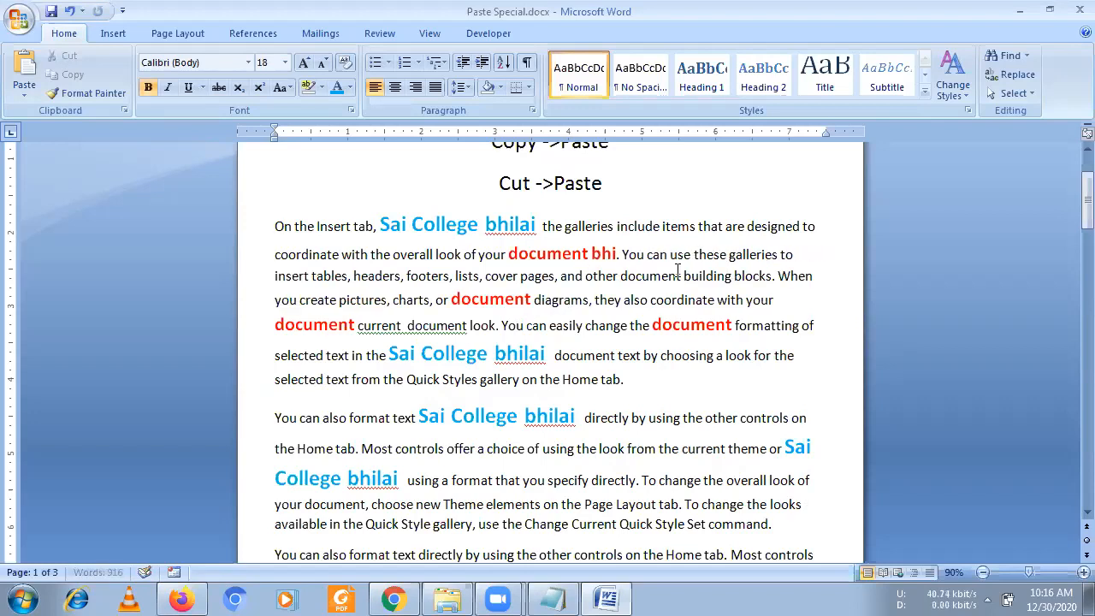
pyautogui.write('lai')
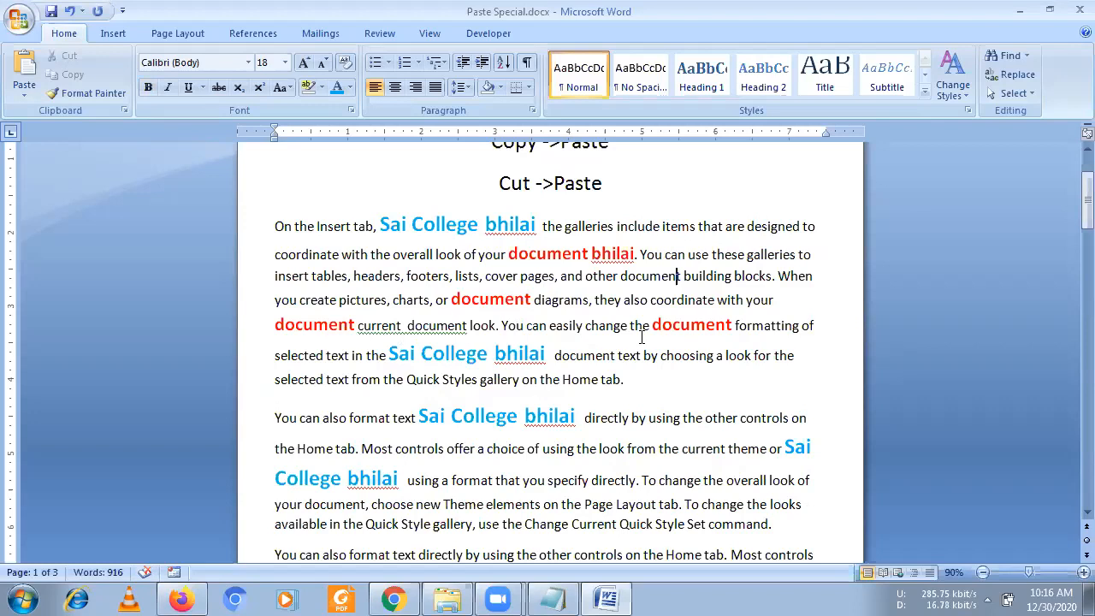
pyautogui.press('Down')
# - Add "Clip Board/" in front of the "Paste Special" title
pyautogui.scroll(2, 537, 201)
pyautogui.moveTo(489, 208); pyautogui.dragTo(612, 214)
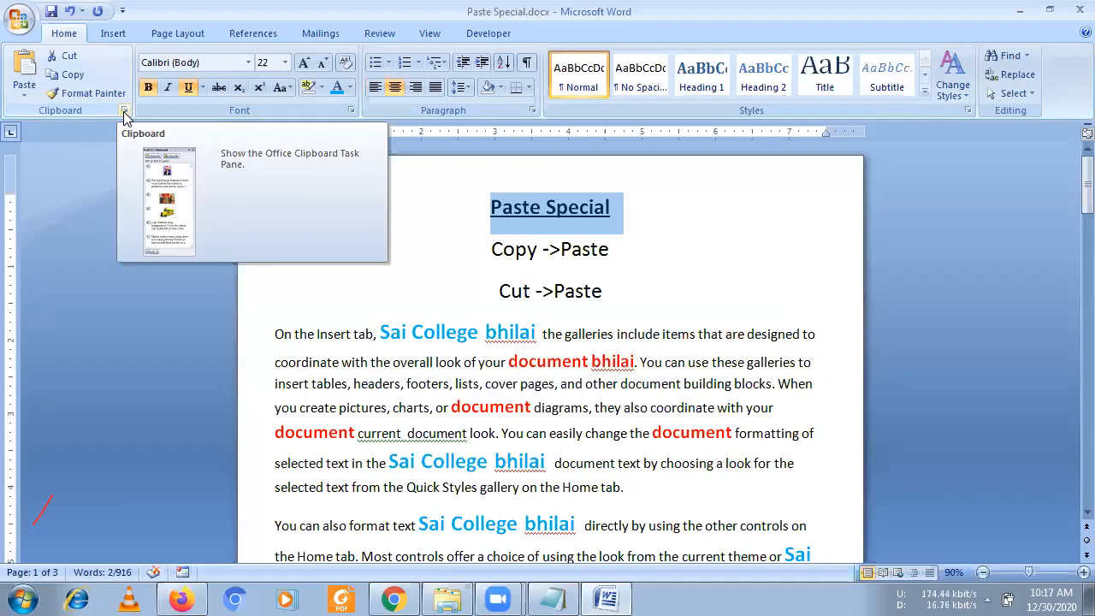
pyautogui.click(454, 195)
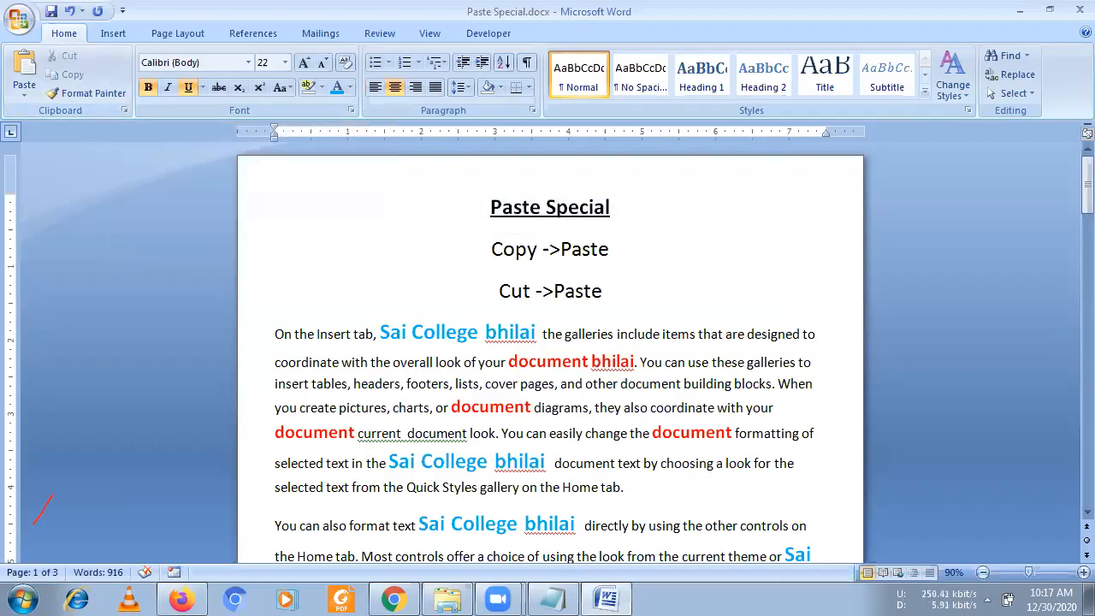
pyautogui.write('Clip Board')
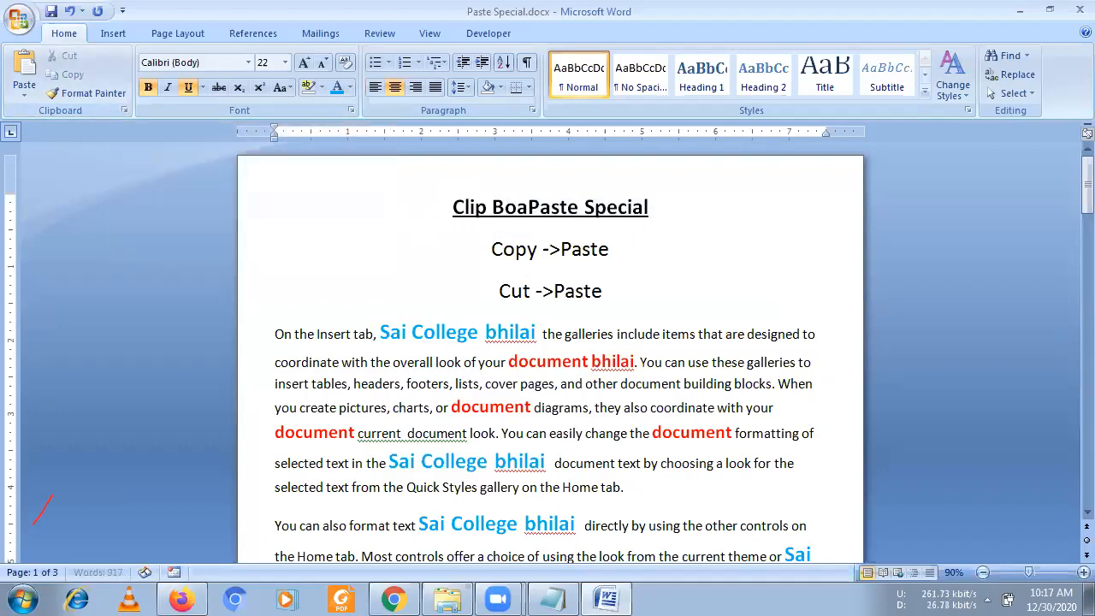
pyautogui.write('/')
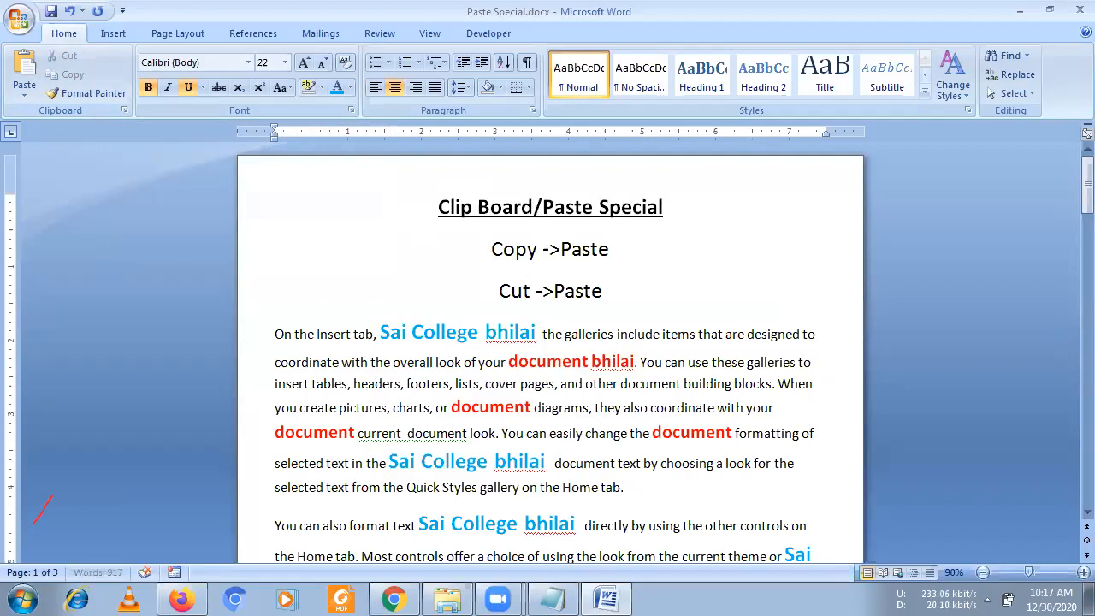
pyautogui.click(525, 250)
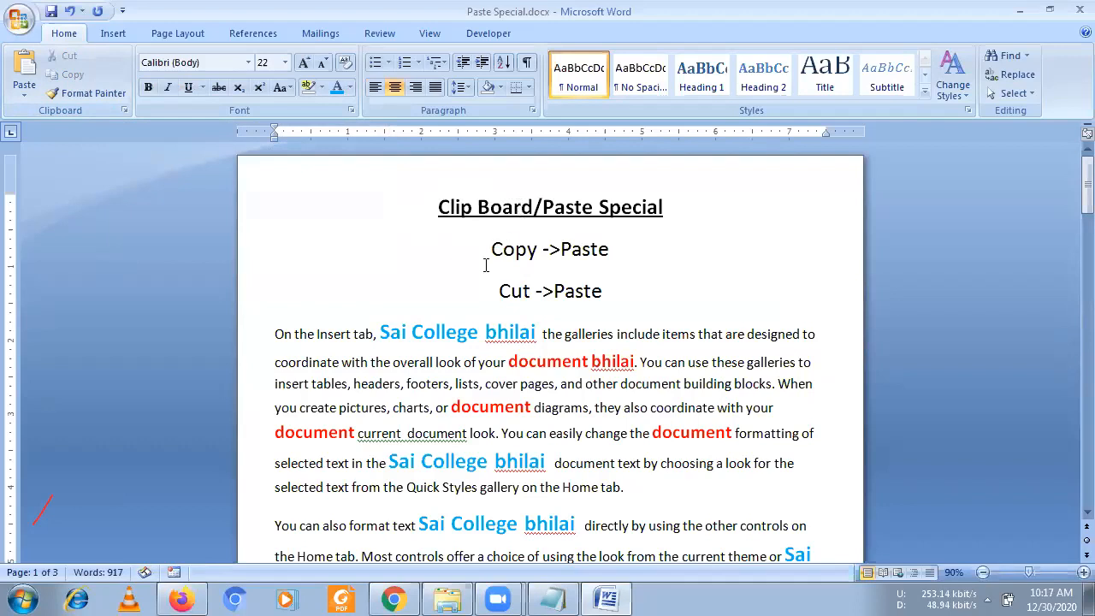
# - Select "Clip Board" in the title and open the Office Clipboard task pane
pyautogui.moveTo(439, 208); pyautogui.dragTo(532, 208)
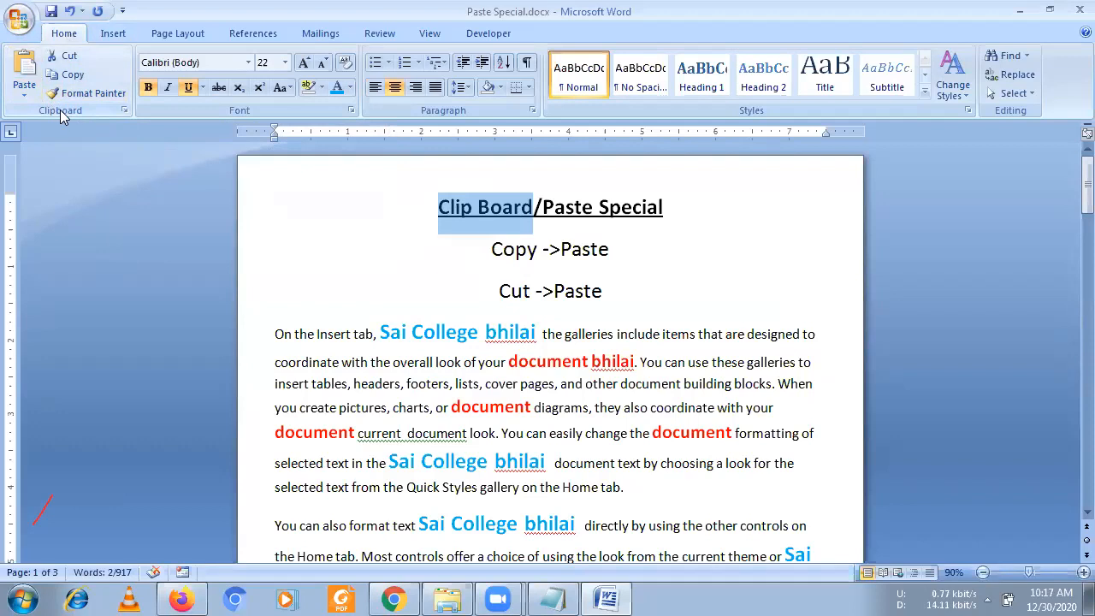
pyautogui.click(124, 111)
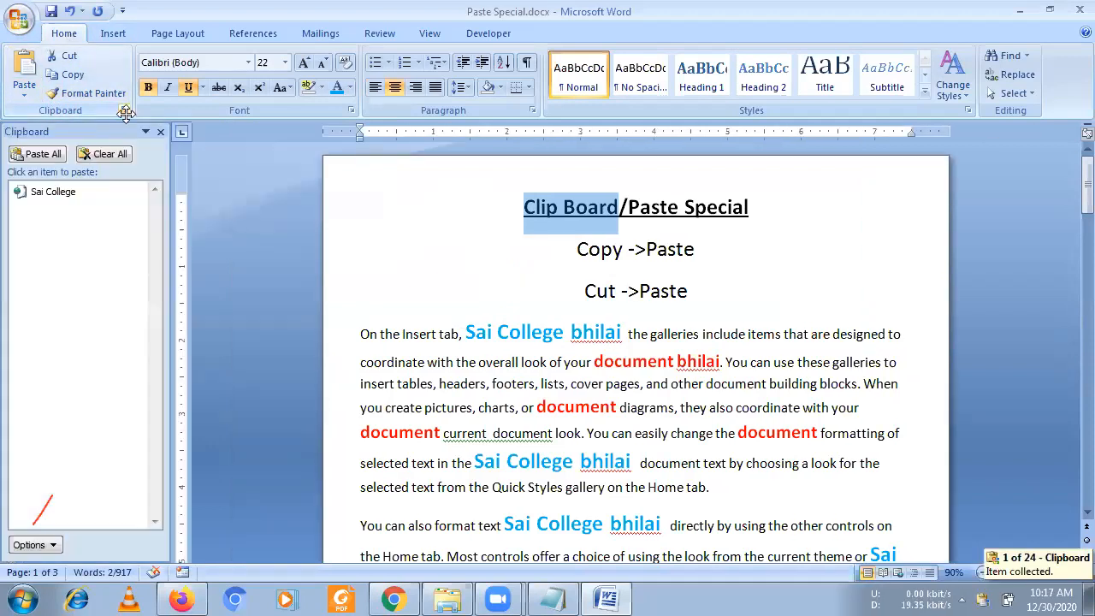